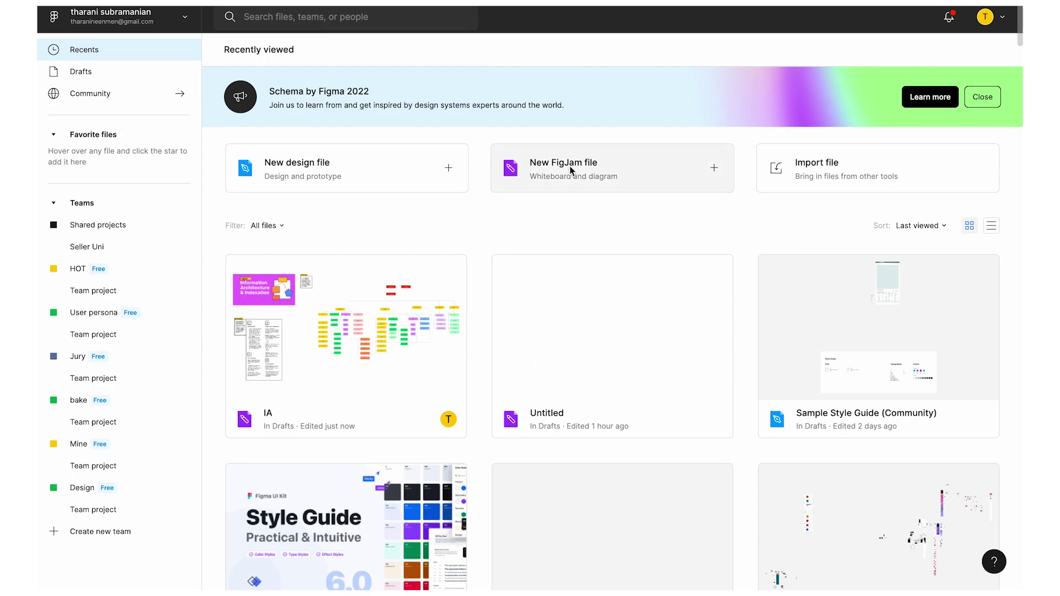
Create a new FigJam file and add the Information Architecture Diagram template to it, found by searching "information architech".
click(690, 169)
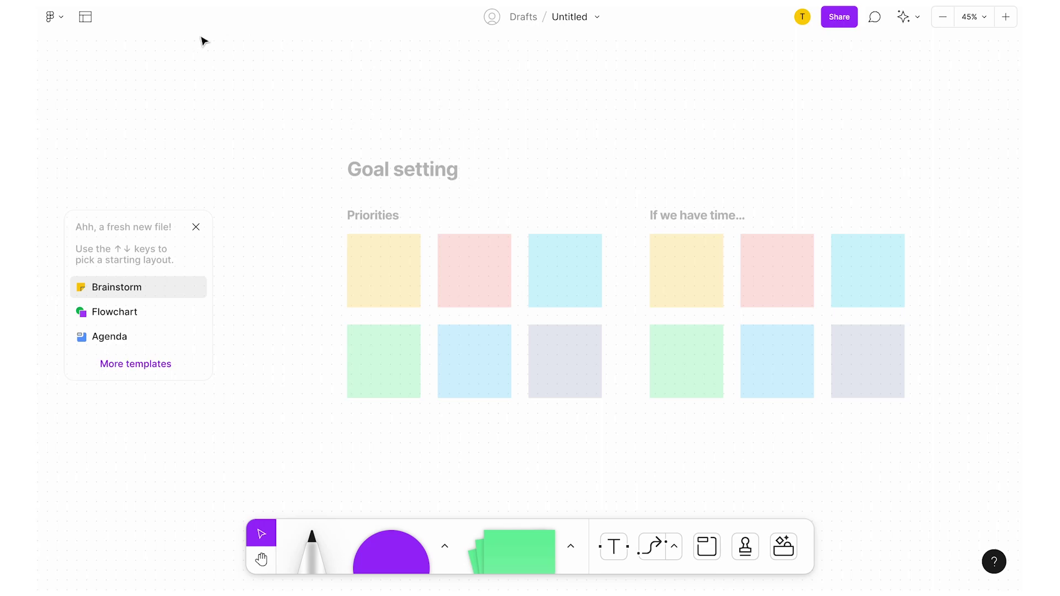
click(83, 15)
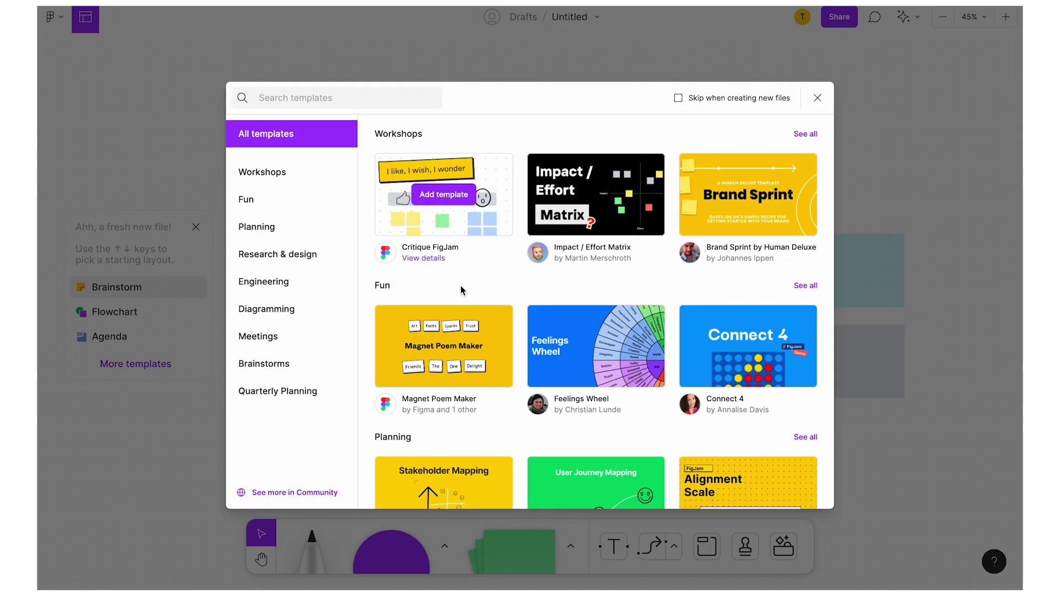
scroll(596, 343, down, 3)
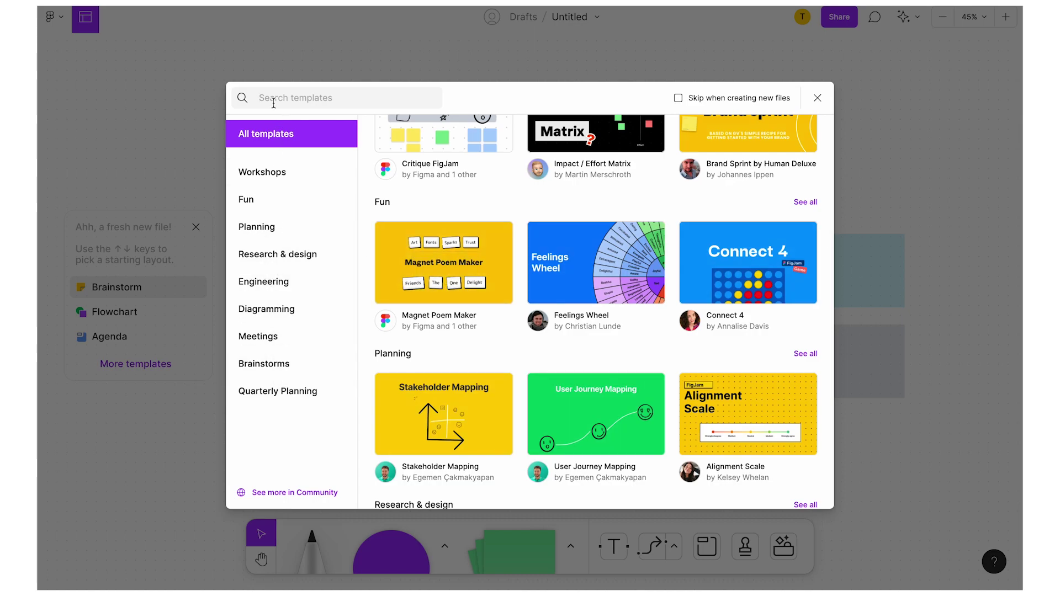
text(inform)
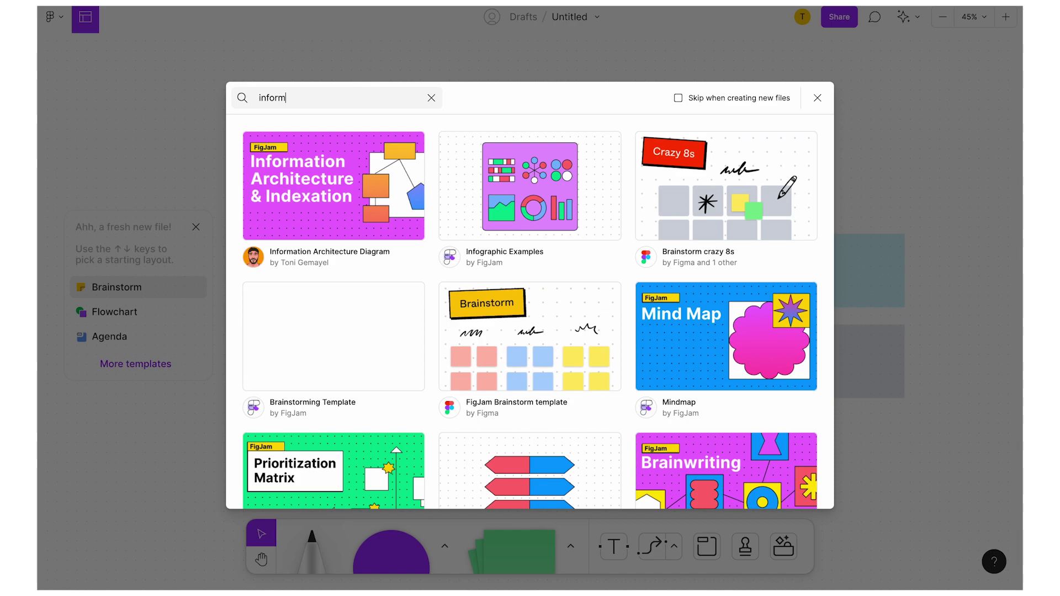
text(ation)
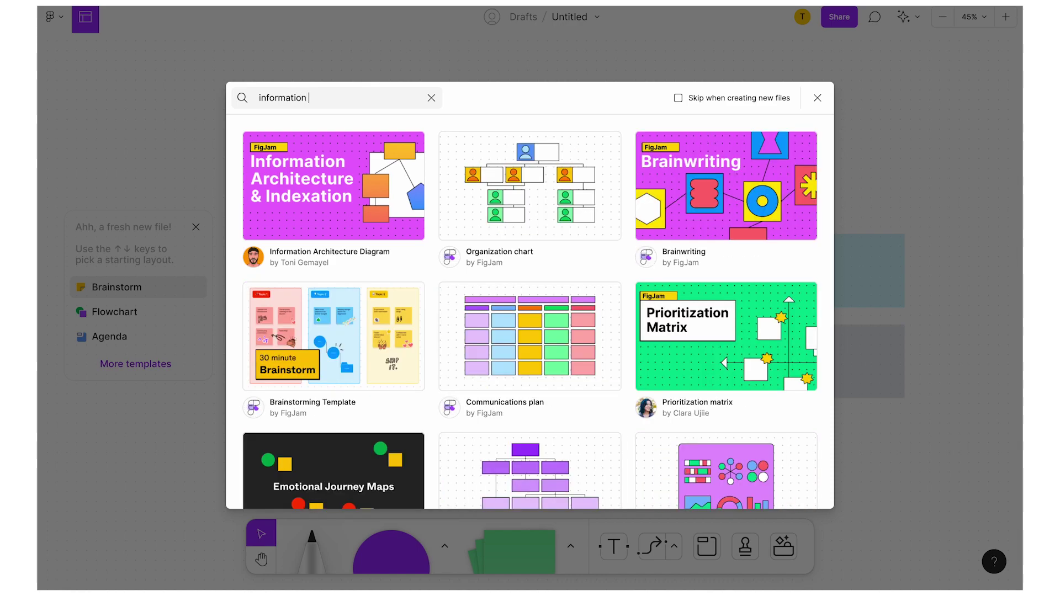
text( architech)
click(356, 163)
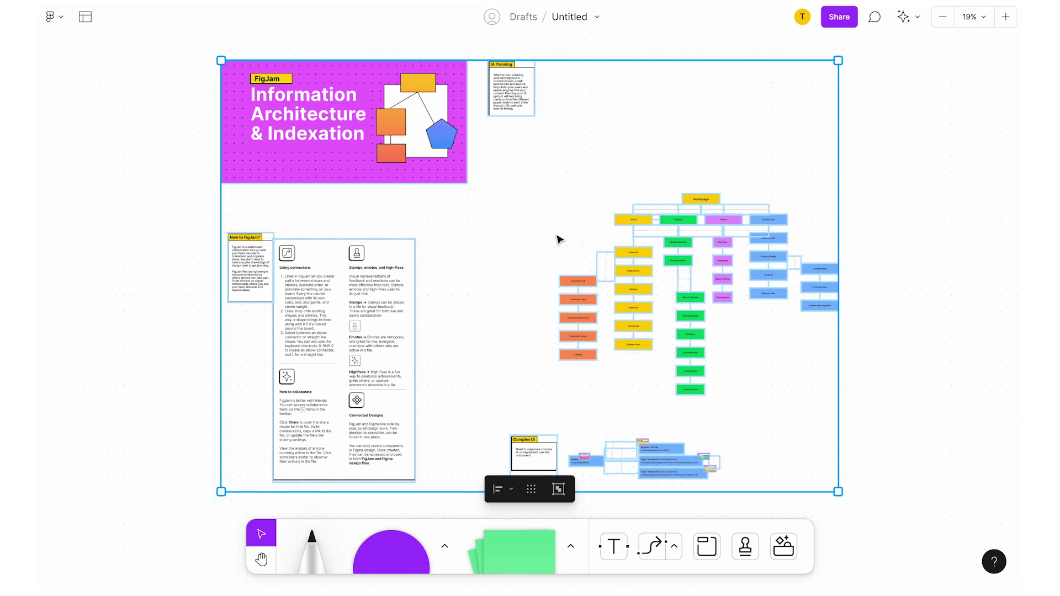
Examine the template's FigJam guide, Complex UI example, IA Planning note and sample sitemap under Homepage.
scroll(405, 256, up, 5)
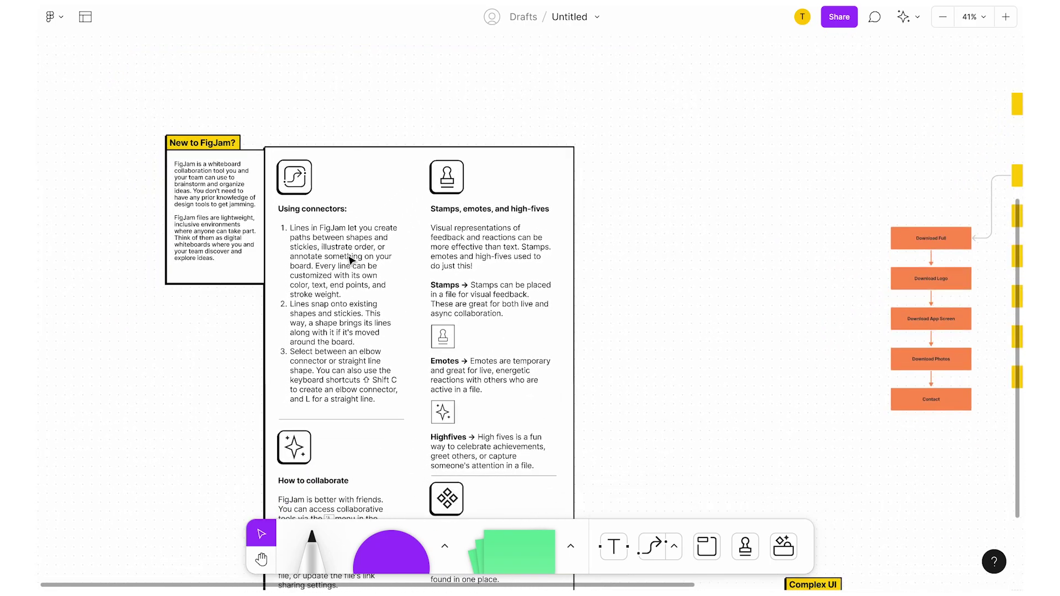
scroll(496, 303, down, 3)
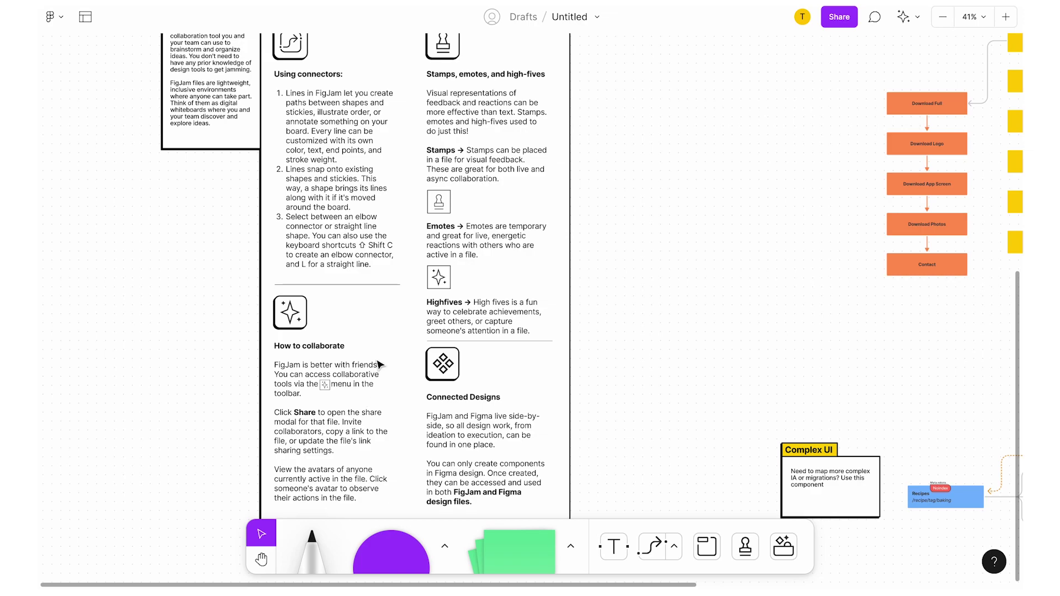
scroll(488, 428, down, 5)
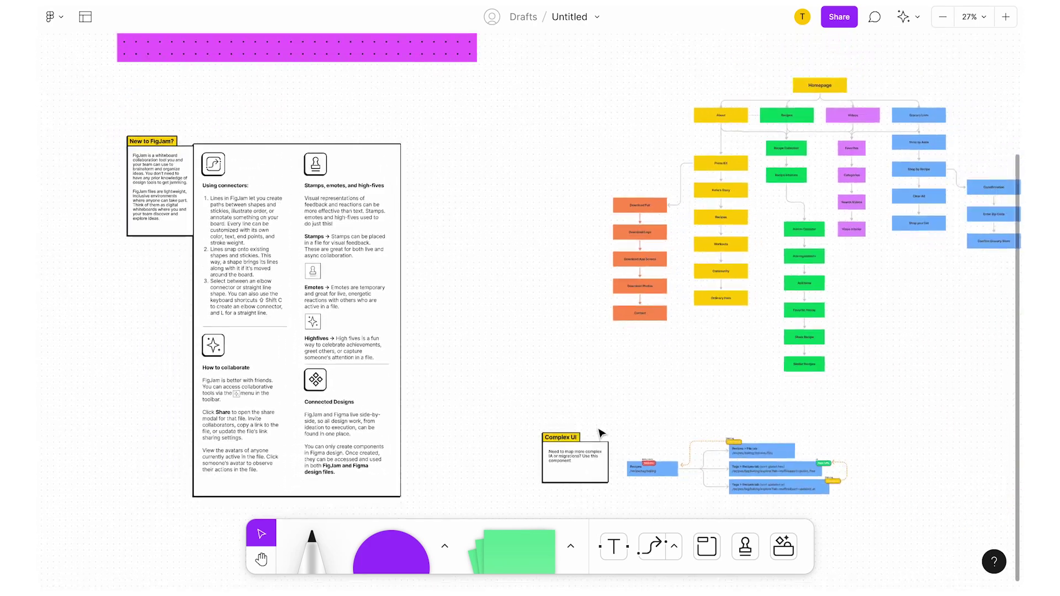
scroll(596, 430, up, 2)
scroll(607, 438, up, 3)
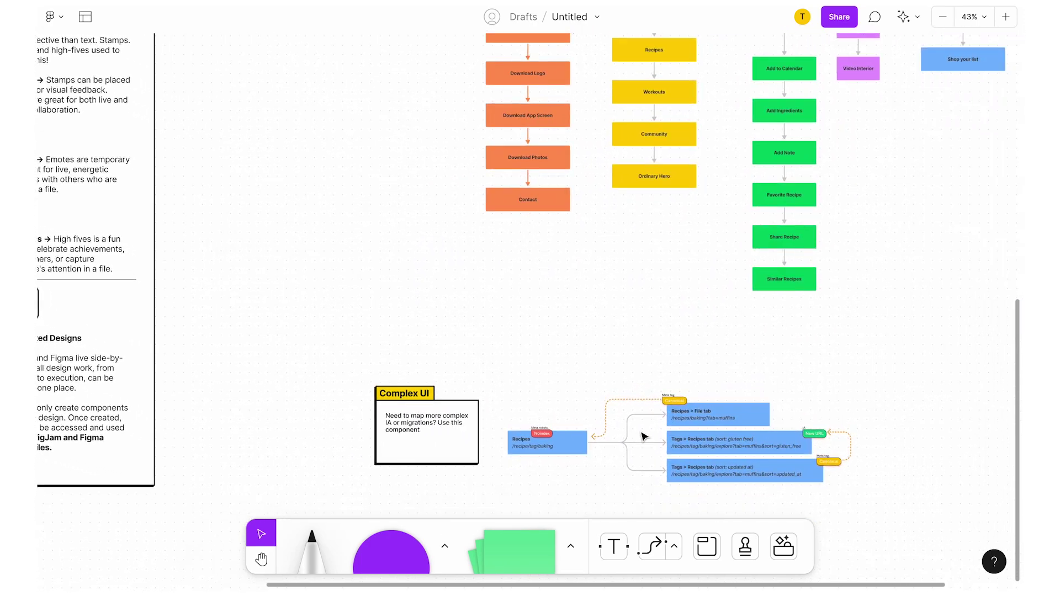
scroll(640, 434, down, 5)
scroll(644, 433, up, 3)
scroll(432, 226, up, 4)
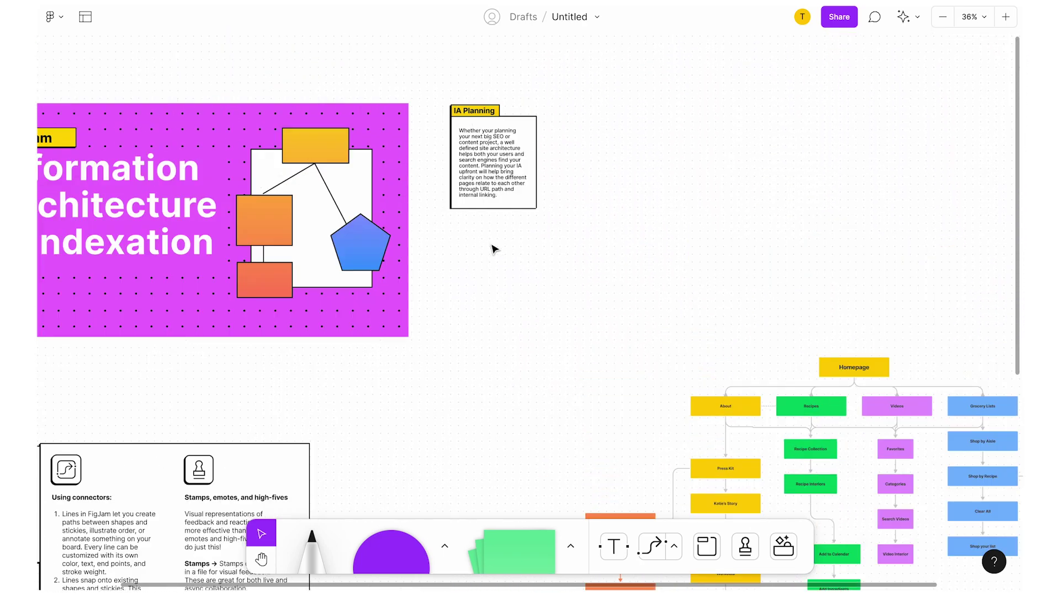
scroll(500, 245, right, 5)
scroll(500, 245, down, 2)
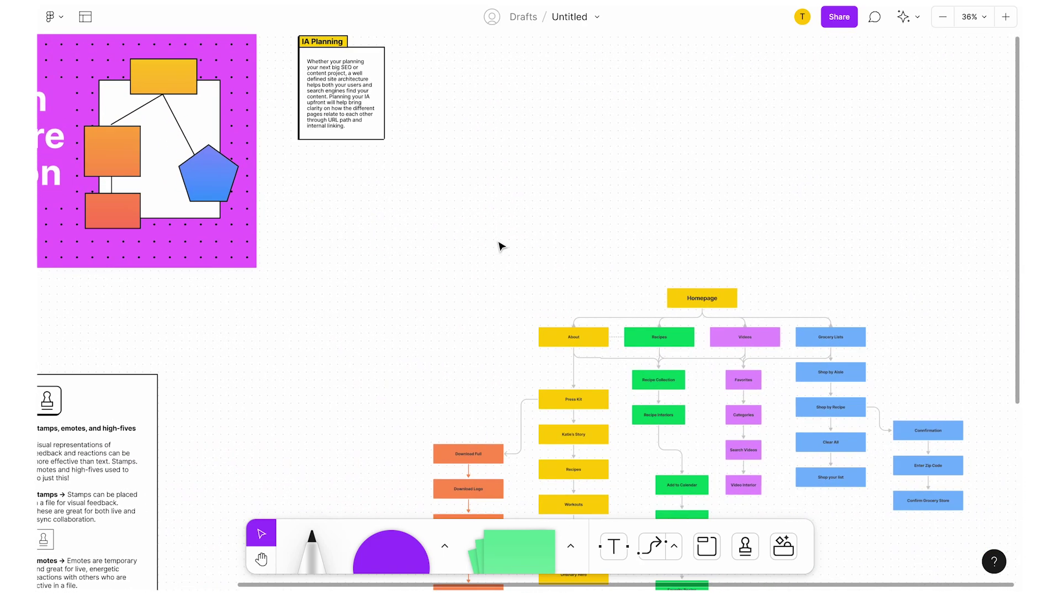
scroll(500, 246, down, 3)
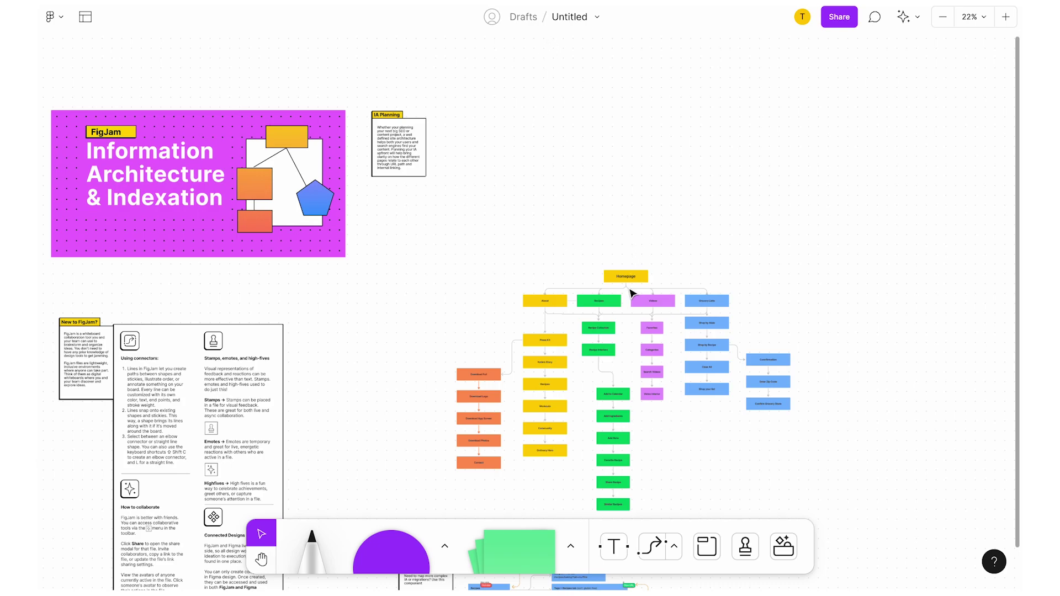
scroll(631, 293, up, 4)
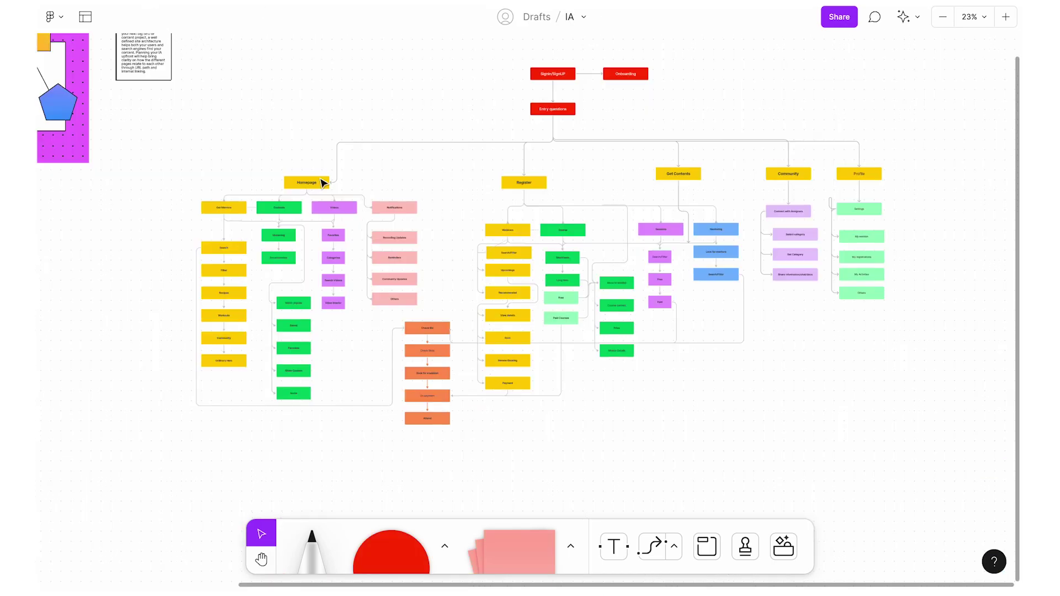
In the IA file, examine the sitemap from Signin/SignUP and Entry questions down to the Homepage, Register, Get Contents, Community and Profile branches.
scroll(320, 180, up, 5)
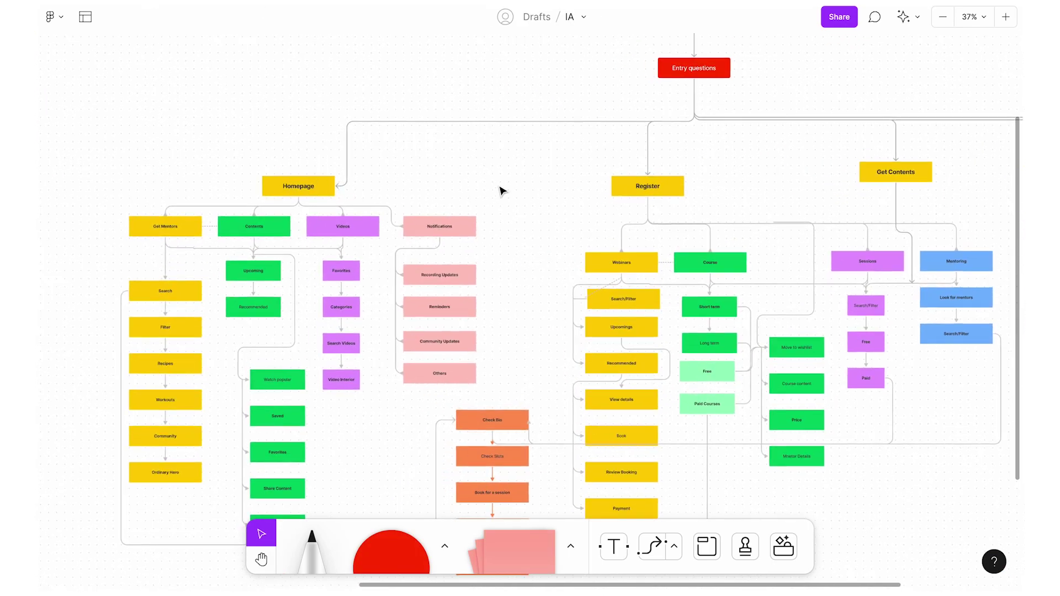
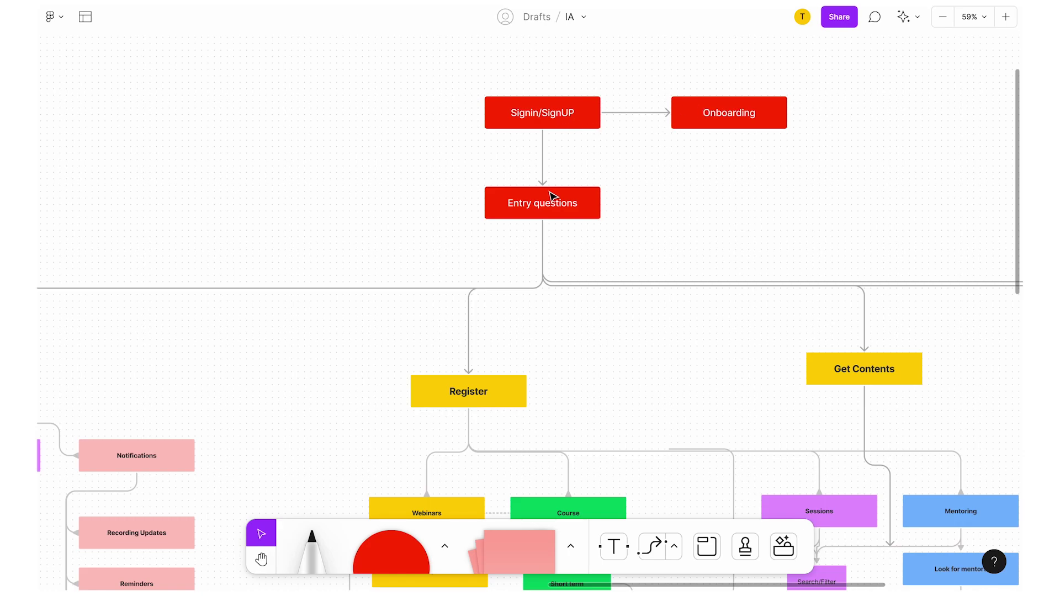
scroll(552, 197, down, 5)
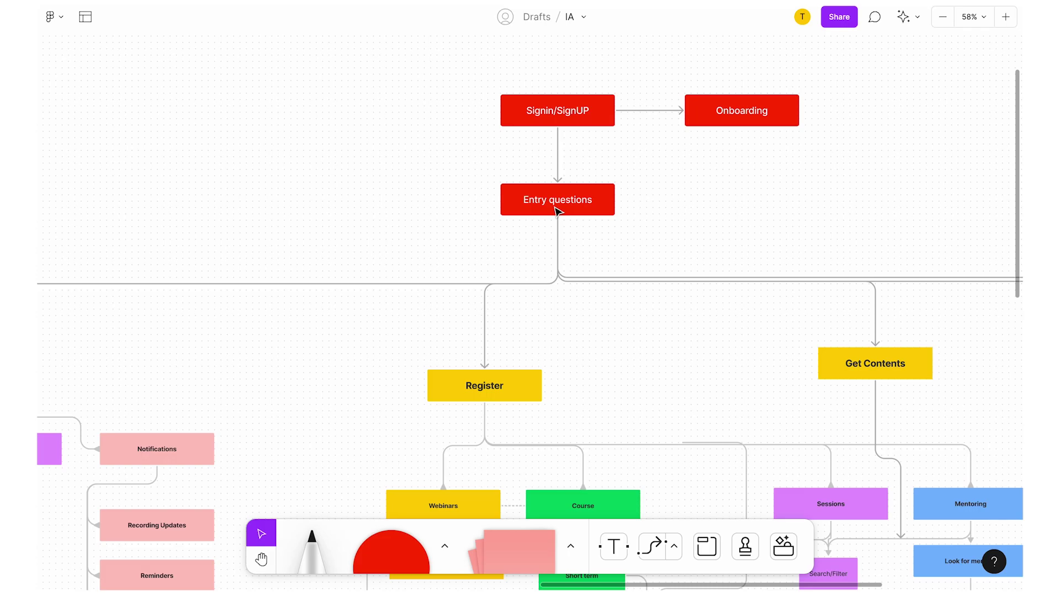
scroll(557, 211, down, 5)
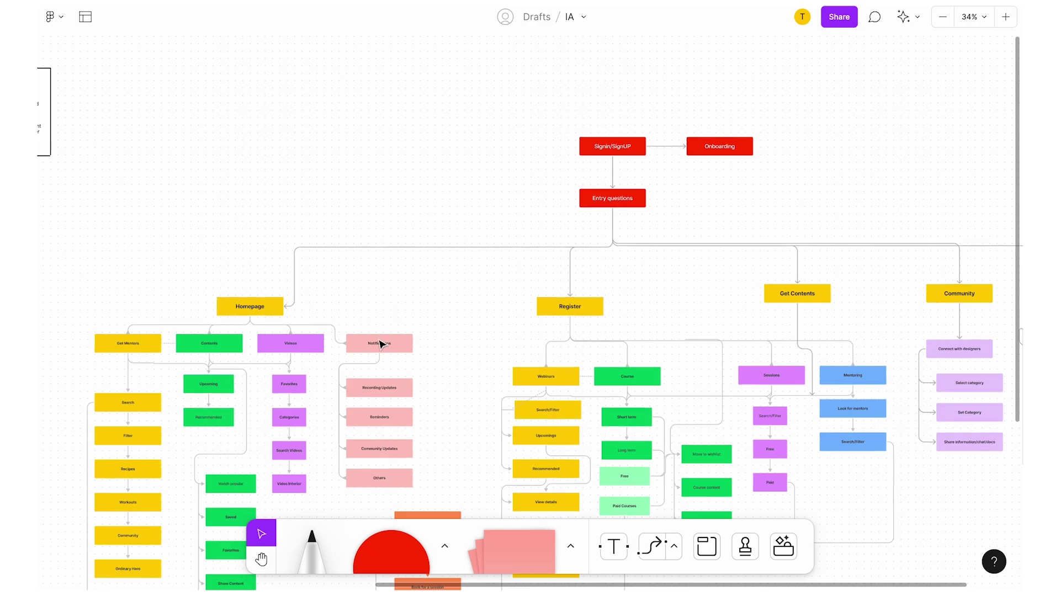
scroll(381, 345, left, 2)
scroll(381, 344, down, 1)
scroll(282, 267, up, 5)
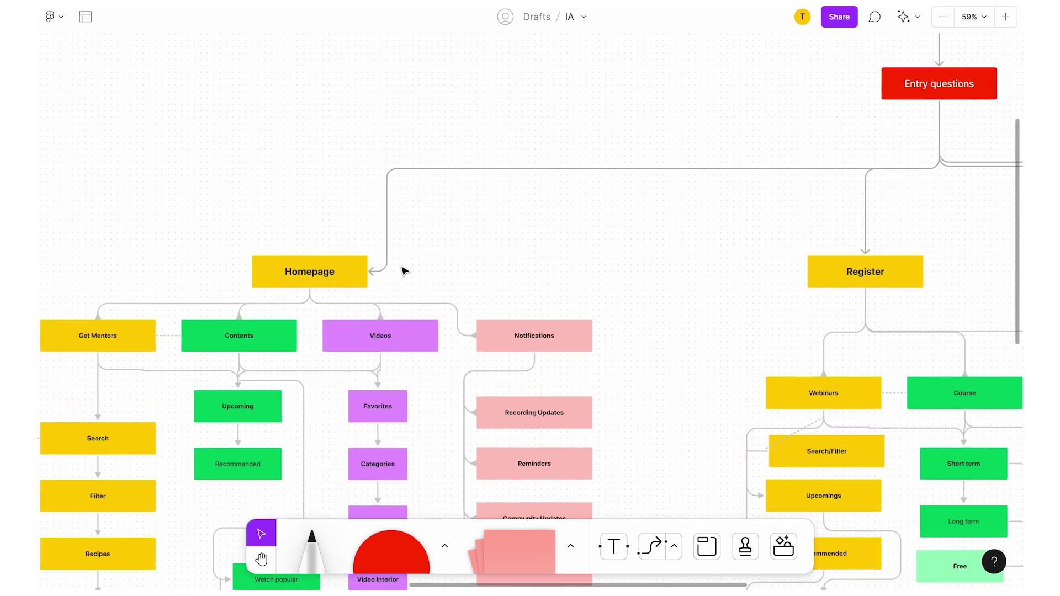
scroll(405, 270, down, 5)
scroll(781, 264, right, 3)
scroll(780, 265, down, 1)
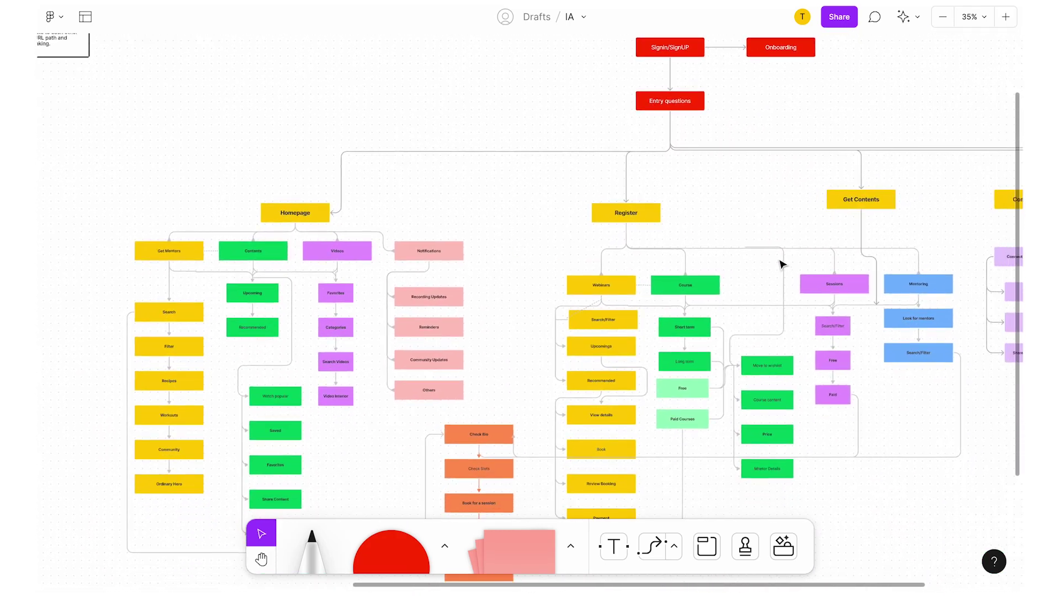
scroll(933, 241, right, 1)
scroll(830, 232, left, 4)
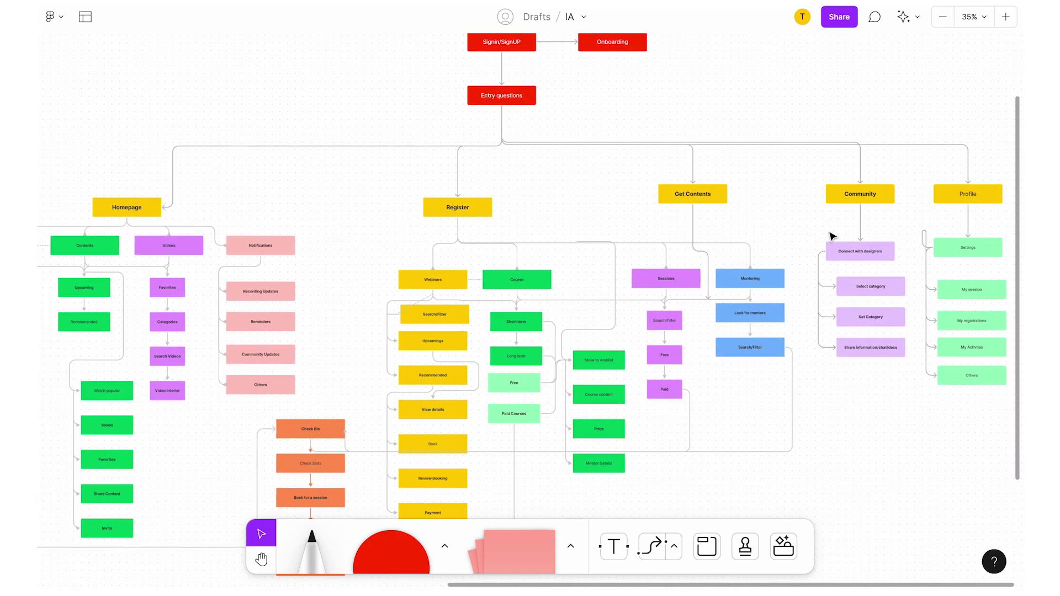
Add a connected box beside Entry questions, fill it orange and label it "Learner".
scroll(641, 104, up, 2)
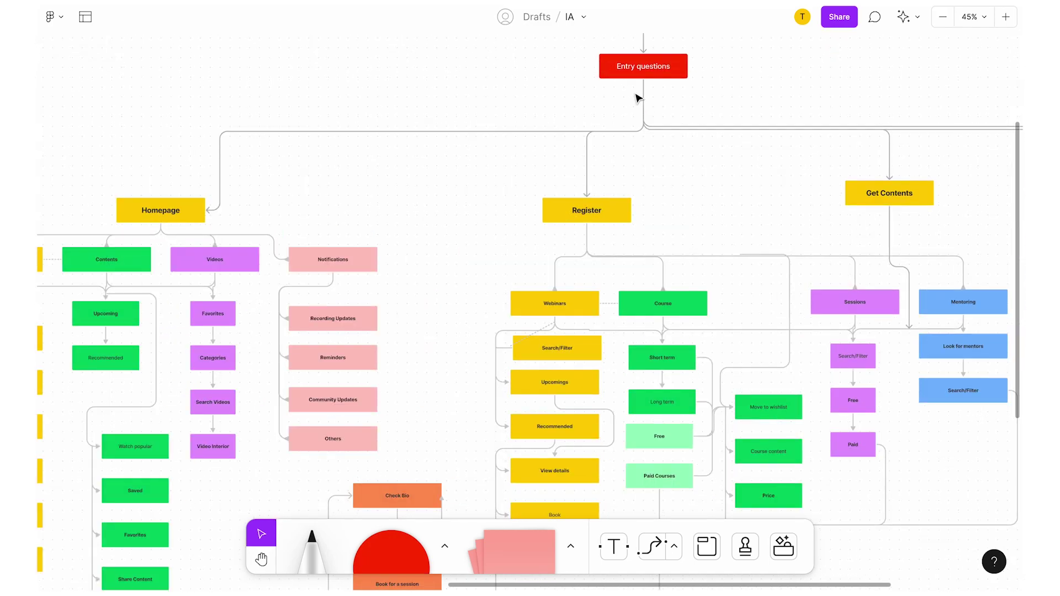
scroll(651, 99, up, 2)
scroll(651, 100, right, 2)
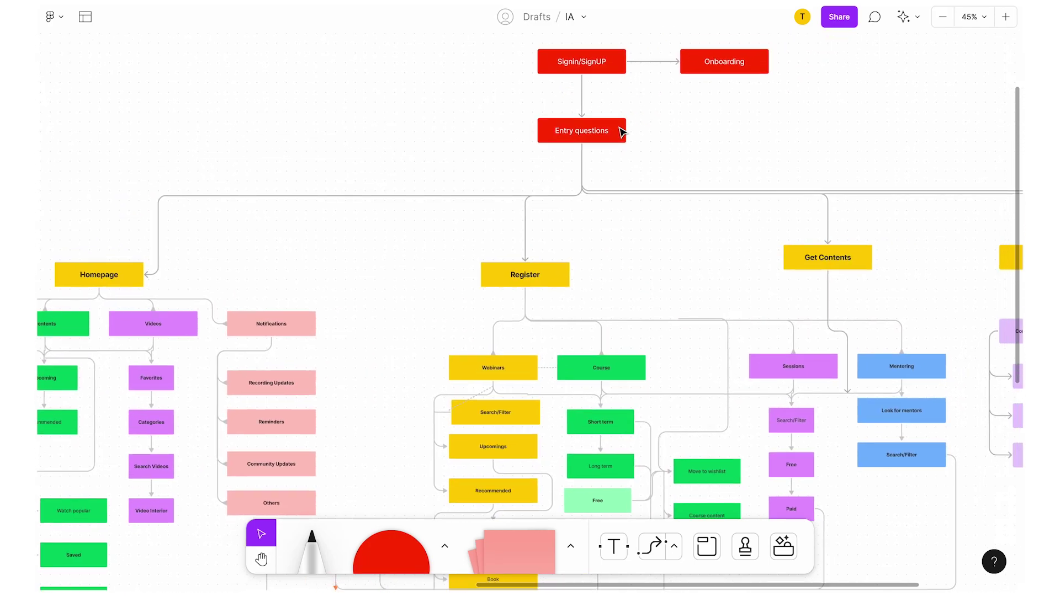
click(618, 133)
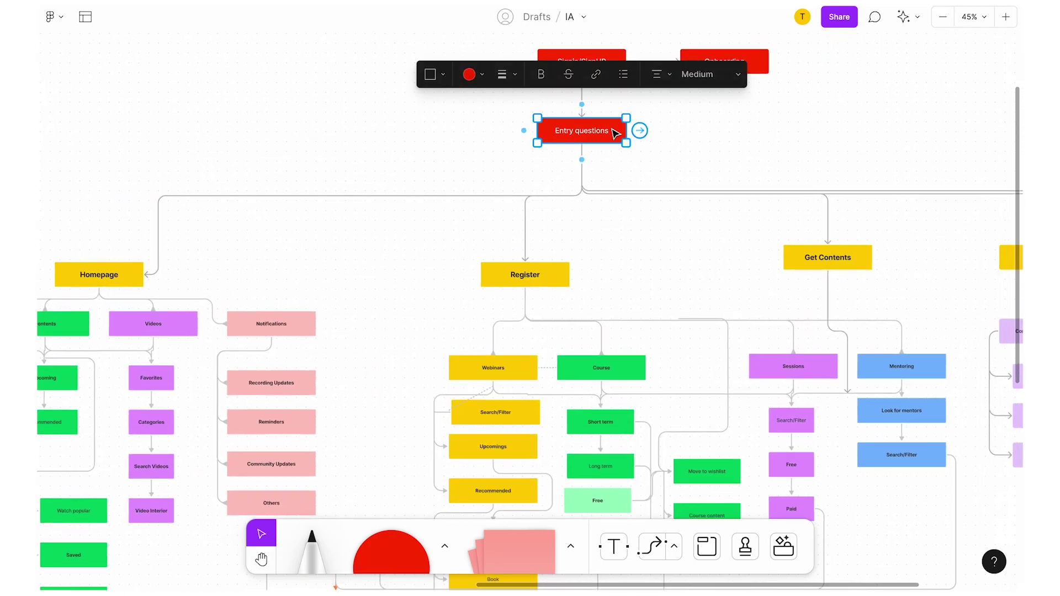
click(641, 130)
click(603, 74)
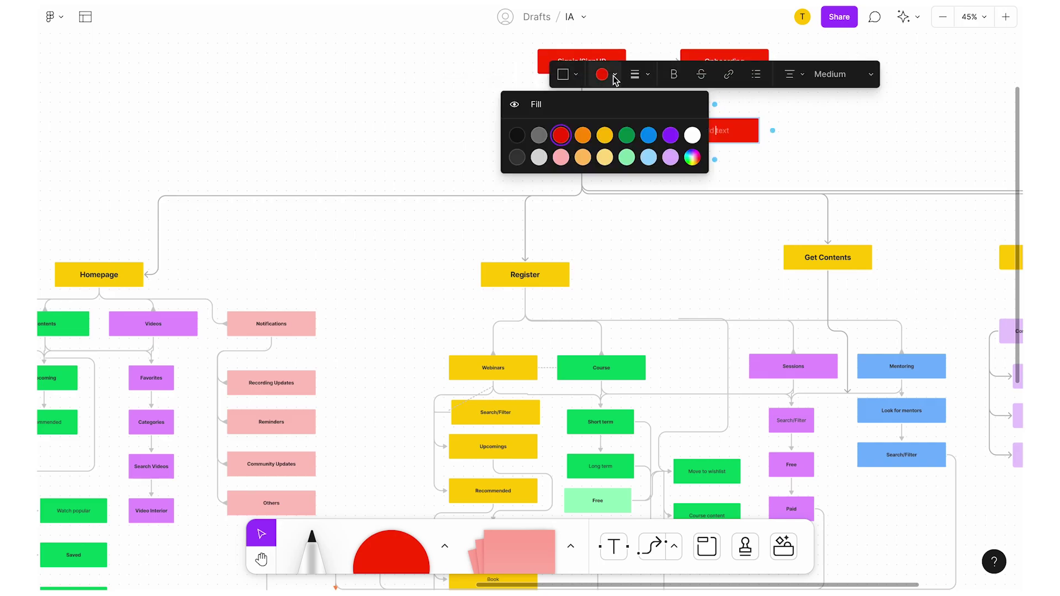
click(583, 138)
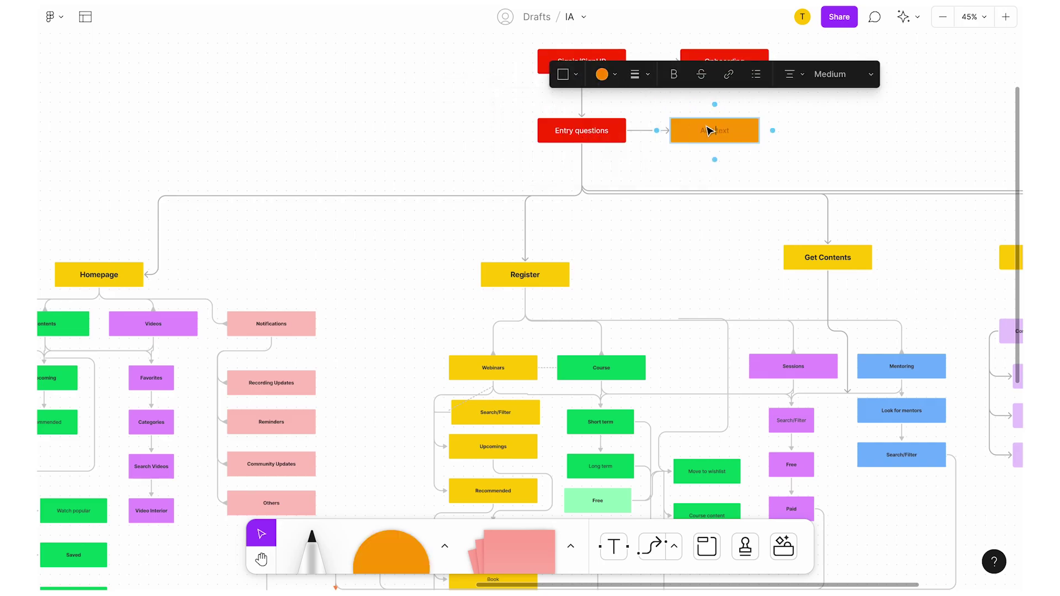
text(Learner)
Branch another connected box from Entry questions, placed above Learner, and label it "Mentor".
scroll(598, 156, up, 1)
double_click(597, 156)
drag(628, 156, 656, 124)
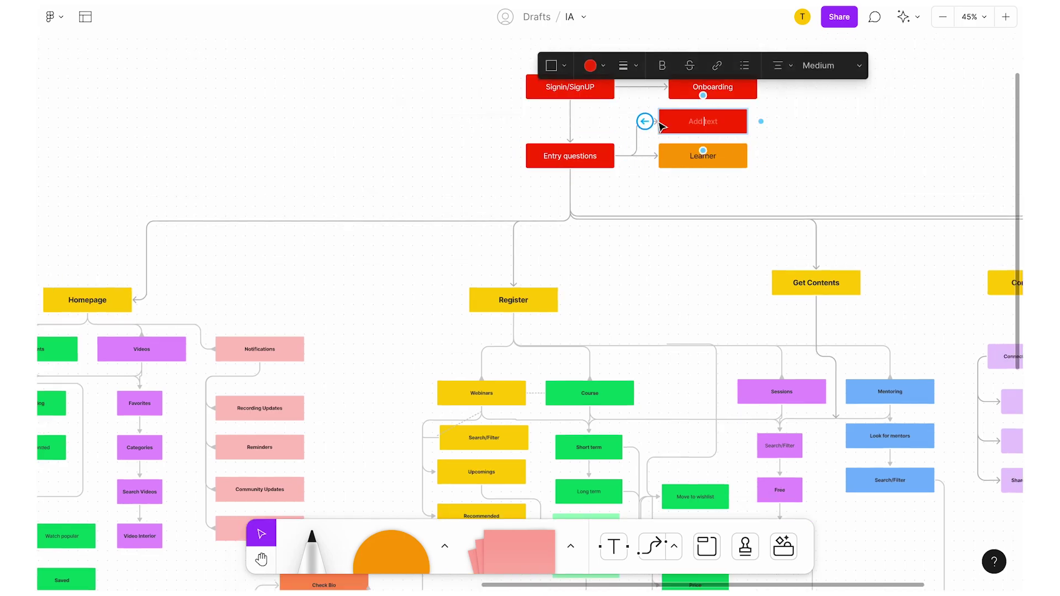
text(Mentor)
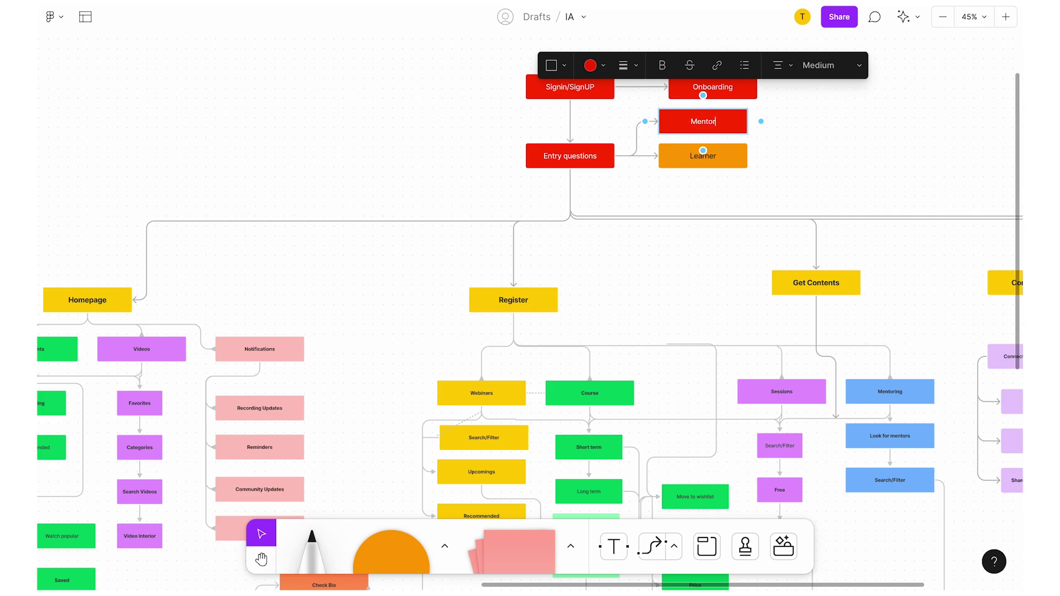
Branch a third connected box from Entry questions, placed below Learner, and label it "Content Provider".
click(609, 163)
drag(629, 157, 663, 191)
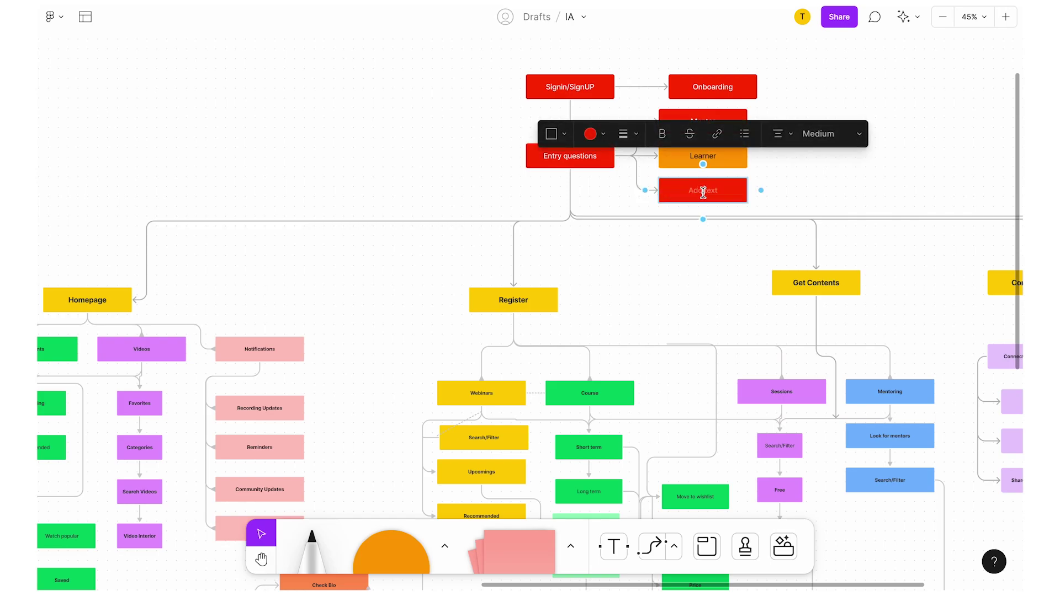
text(Content Provider)
key(Escape)
Examine the Learner box and the Homepage, Register, Get Contents and Community branches of the sitemap.
click(730, 158)
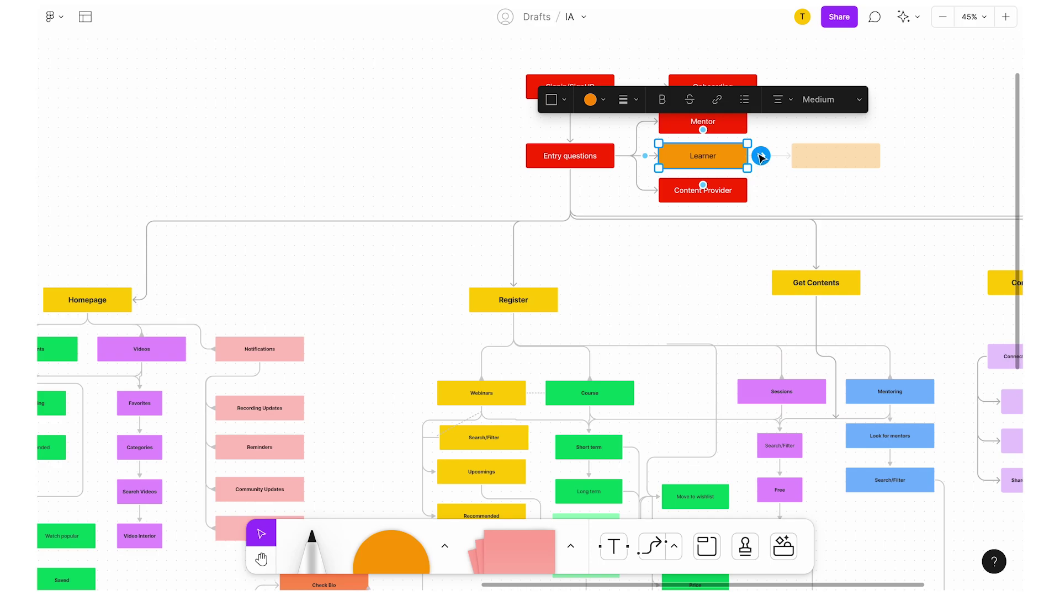
drag(684, 164, 723, 161)
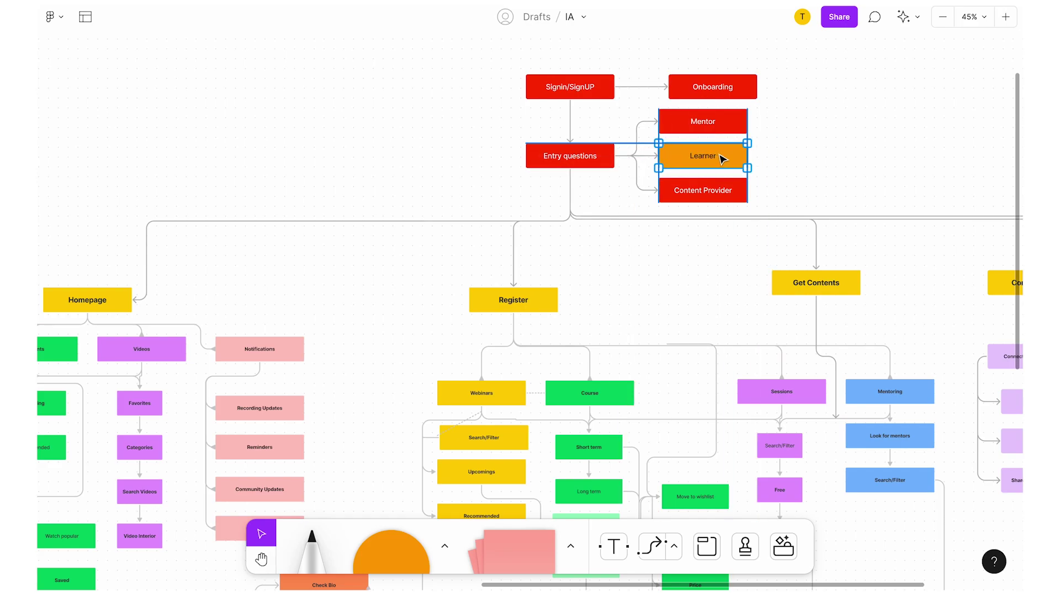
click(573, 196)
click(673, 165)
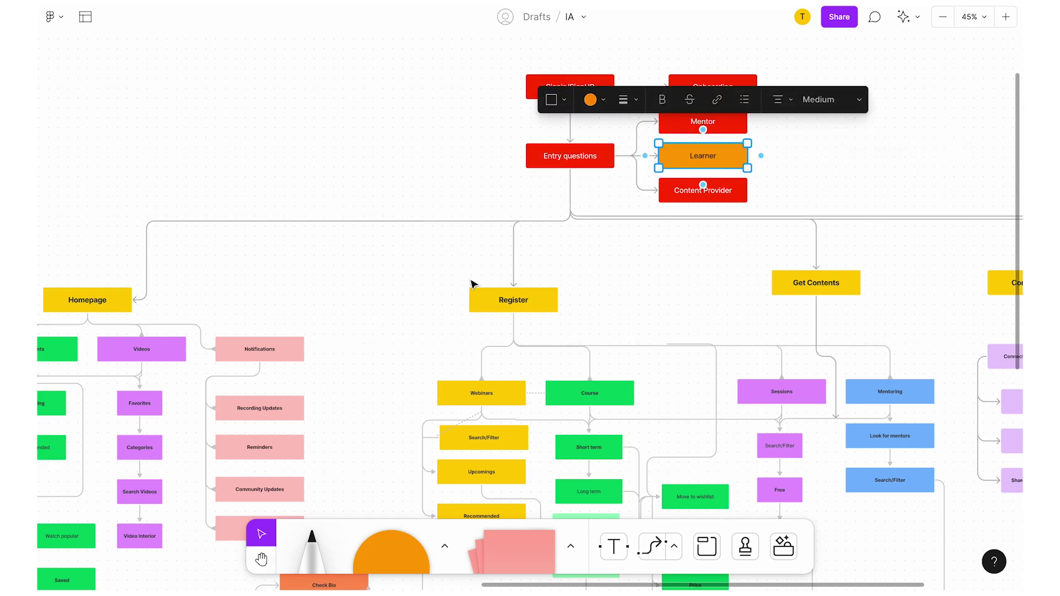
scroll(473, 281, down, 5)
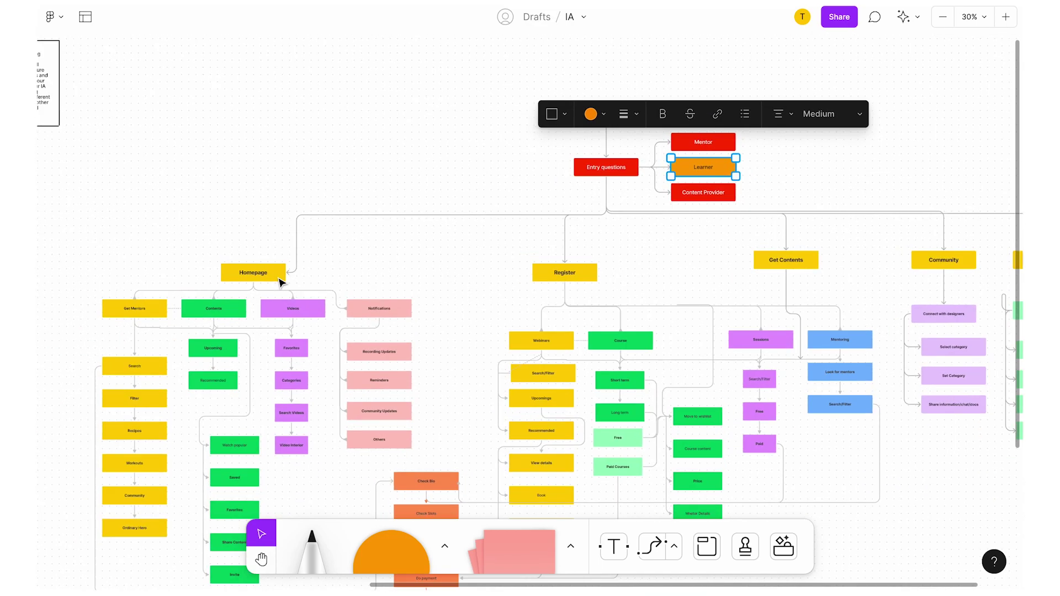
scroll(282, 279, up, 5)
scroll(441, 282, right, 3)
scroll(470, 282, right, 1)
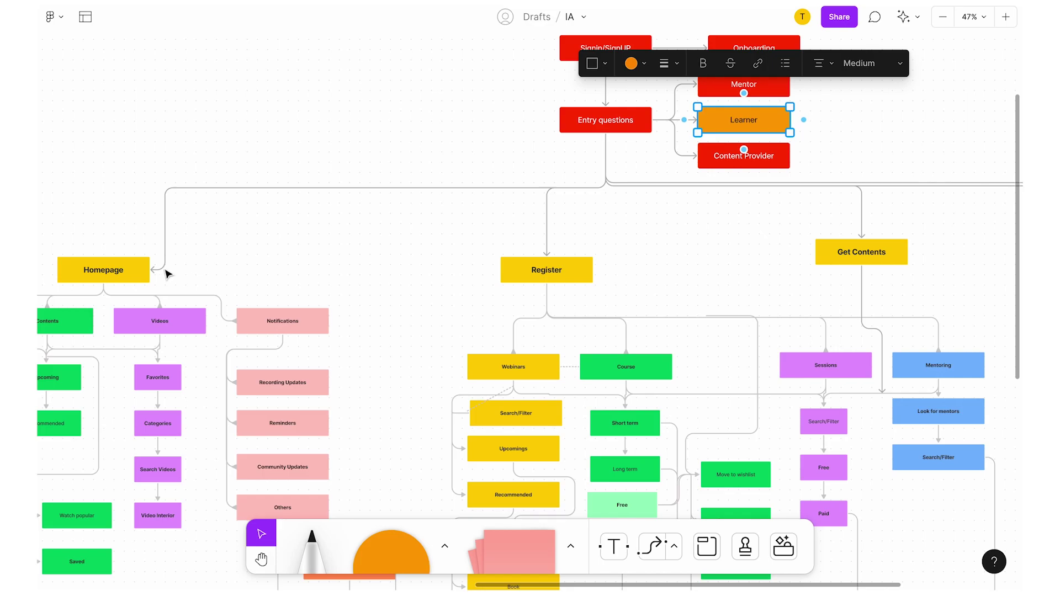
scroll(533, 274, right, 2)
scroll(684, 255, right, 4)
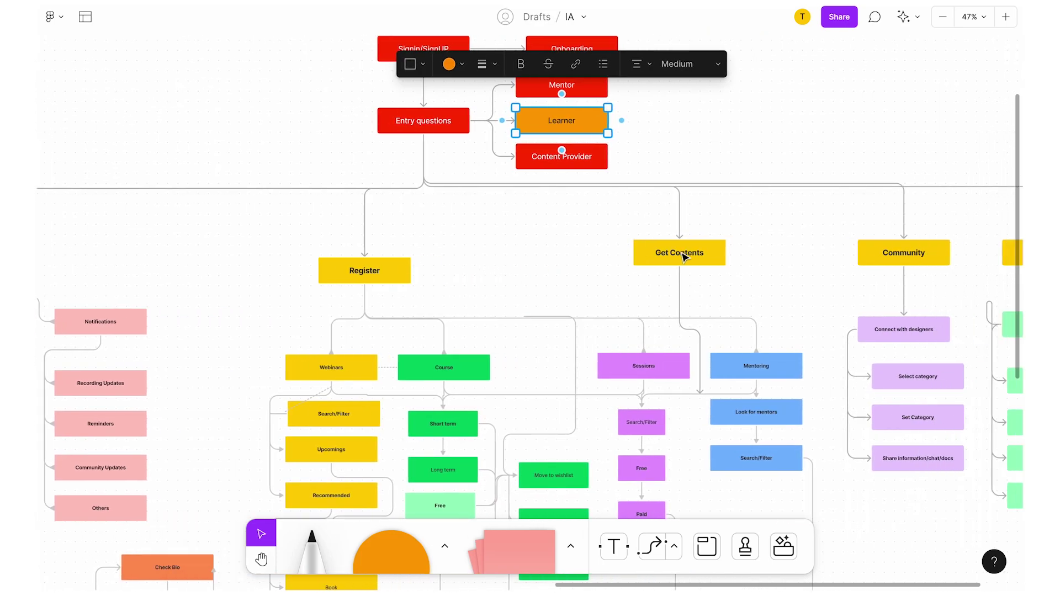
Examine the Community and Profile branches of the sitemap and the first-level items under Homepage.
scroll(693, 255, right, 1)
scroll(693, 255, right, 3)
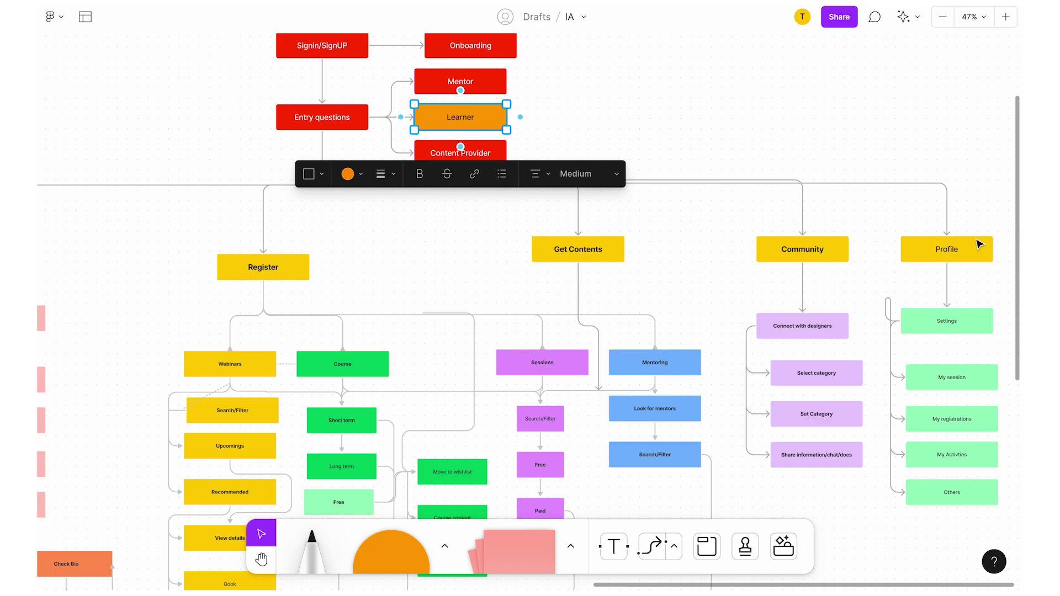
scroll(971, 251, down, 3)
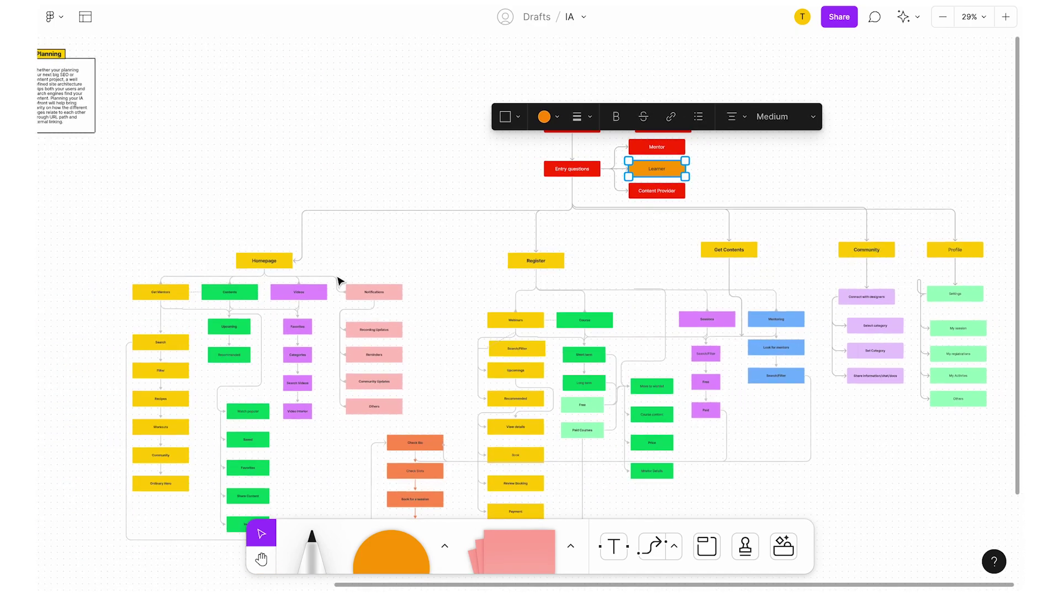
scroll(339, 279, left, 3)
scroll(291, 261, up, 5)
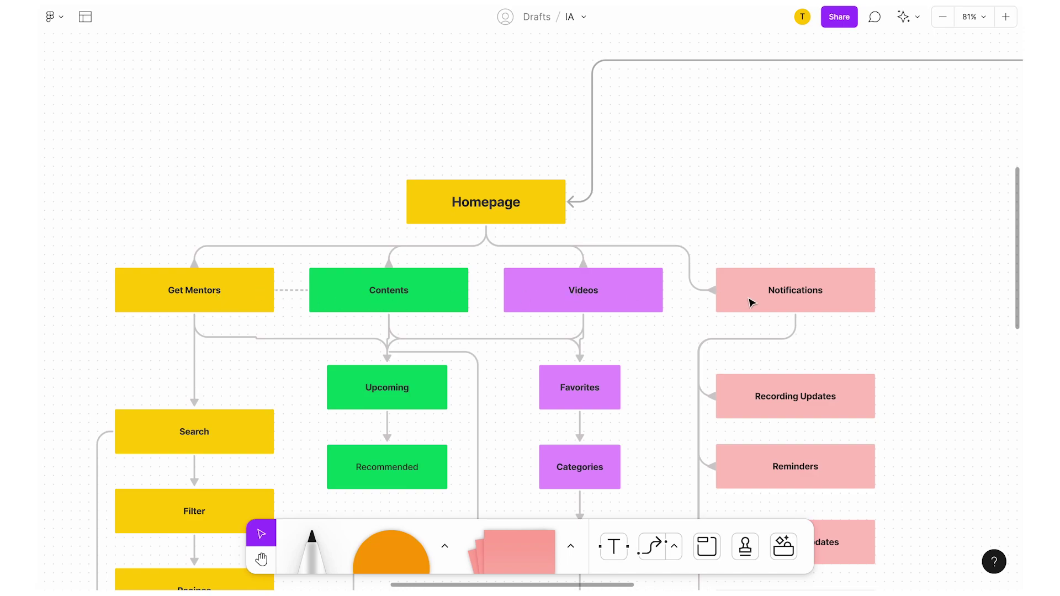
scroll(750, 302, down, 2)
scroll(751, 303, right, 2)
scroll(750, 303, down, 5)
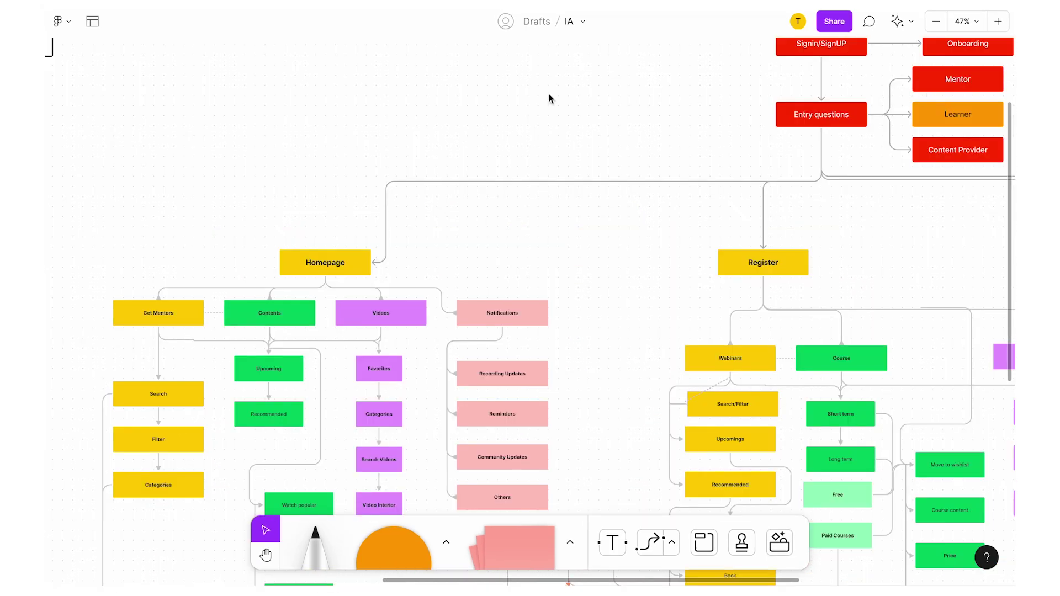
Follow the Get Mentors branch from Search, Filter and Categories through the orange booking flow, from Check Bio to Attend.
scroll(309, 305, left, 2)
scroll(251, 294, up, 5)
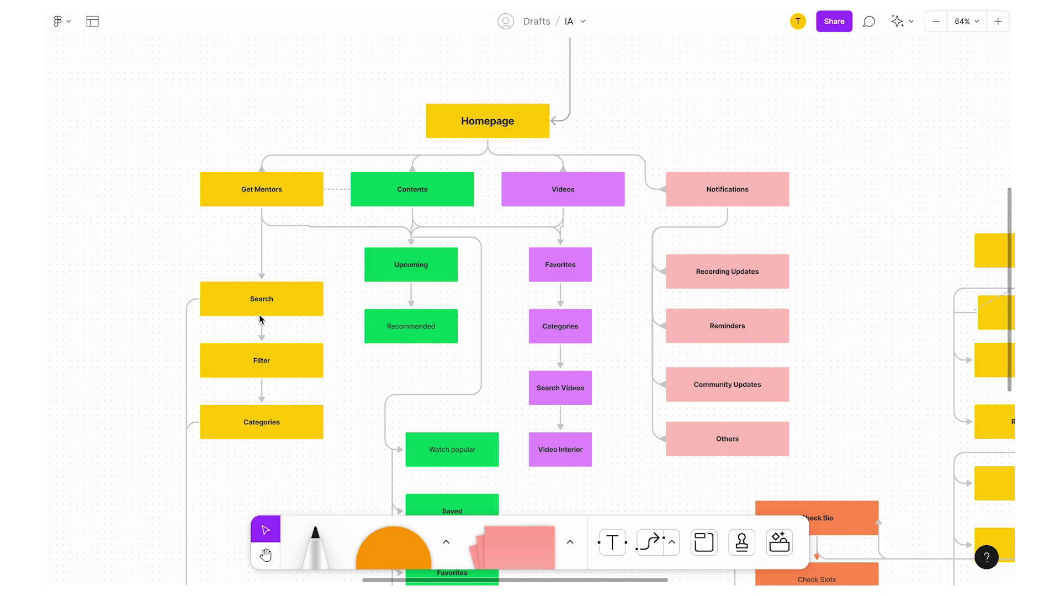
scroll(266, 369, down, 3)
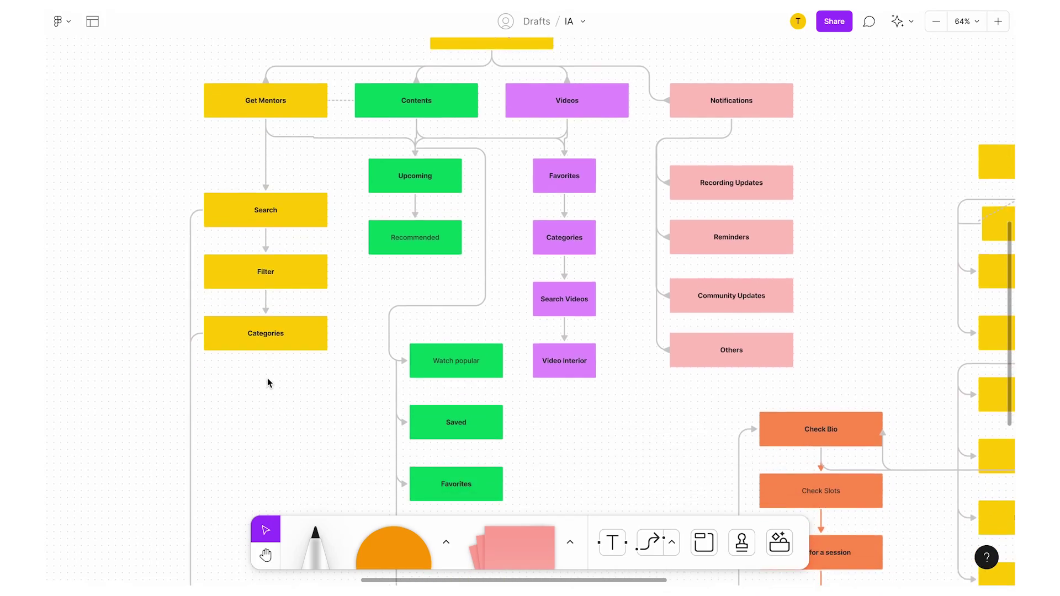
scroll(267, 377, down, 3)
scroll(267, 378, down, 3)
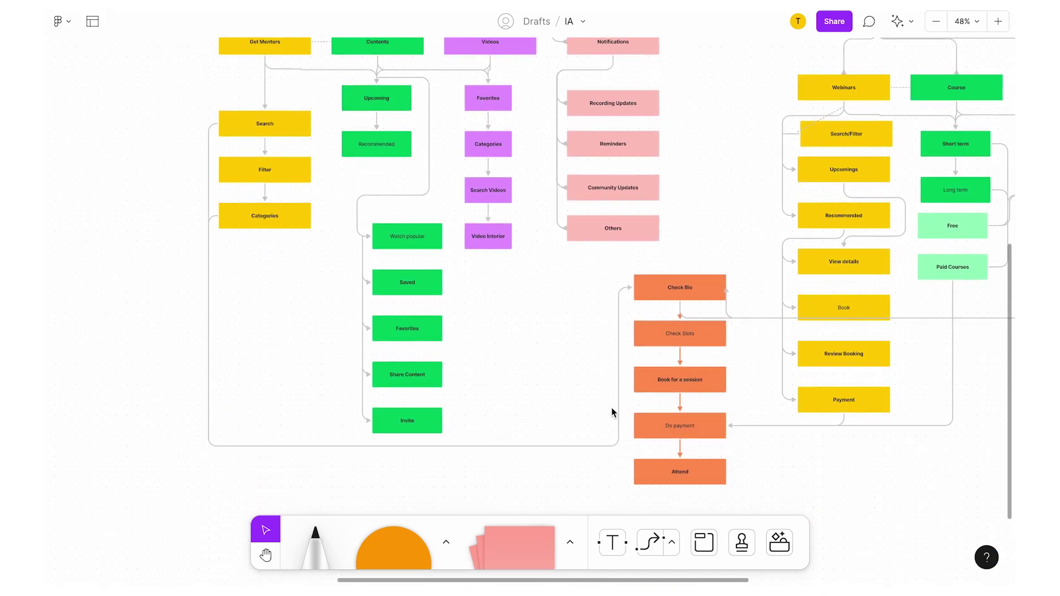
scroll(682, 304, up, 3)
scroll(686, 353, up, 3)
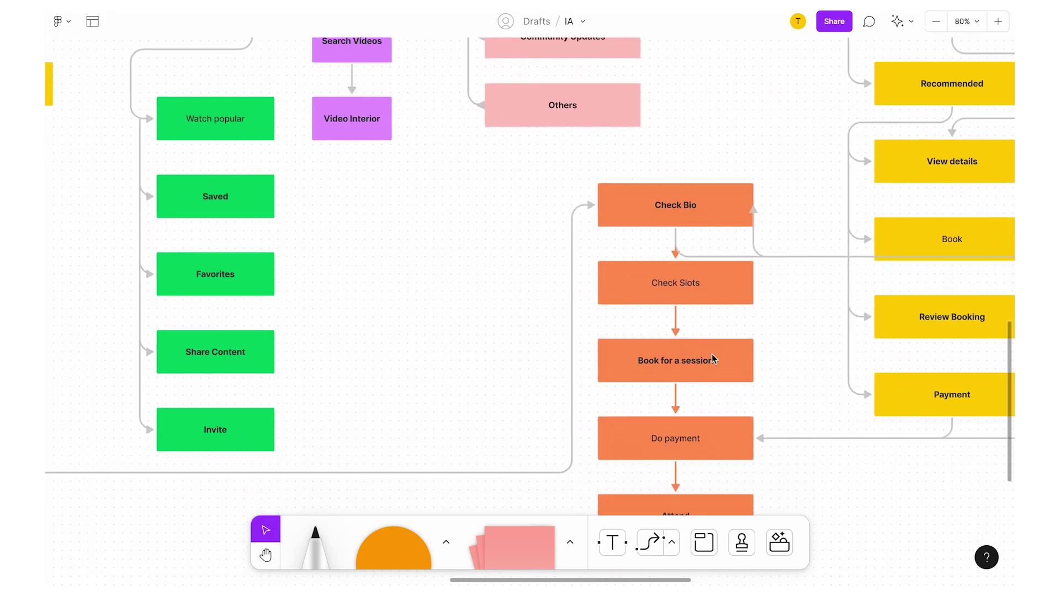
scroll(684, 379, down, 3)
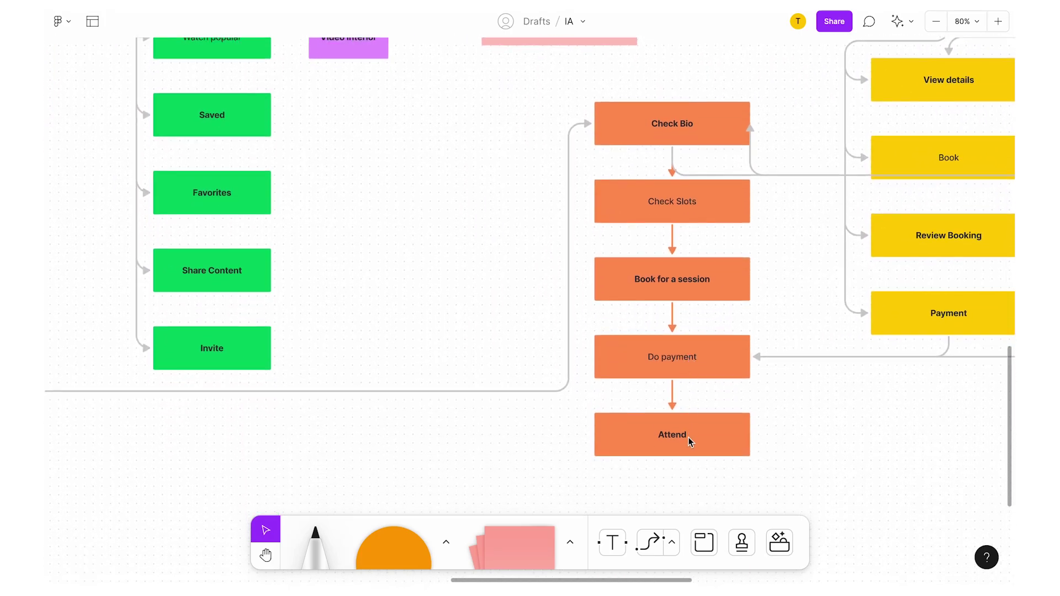
scroll(675, 432, down, 2)
scroll(615, 363, up, 1)
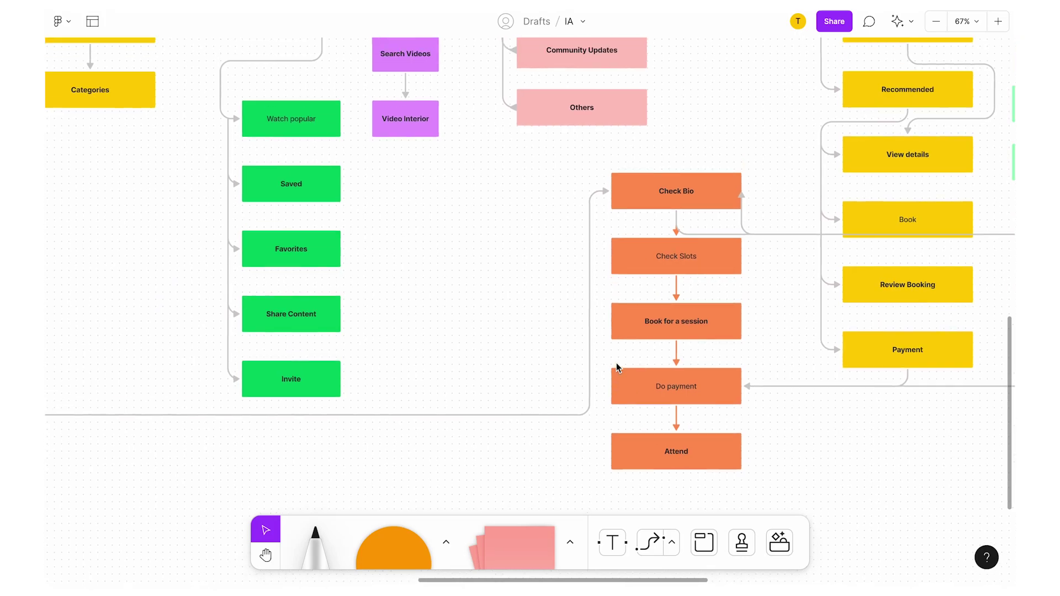
Trace the connectors that lead from the Homepage and Register branches into the orange booking flow.
scroll(616, 363, down, 1)
scroll(592, 297, up, 2)
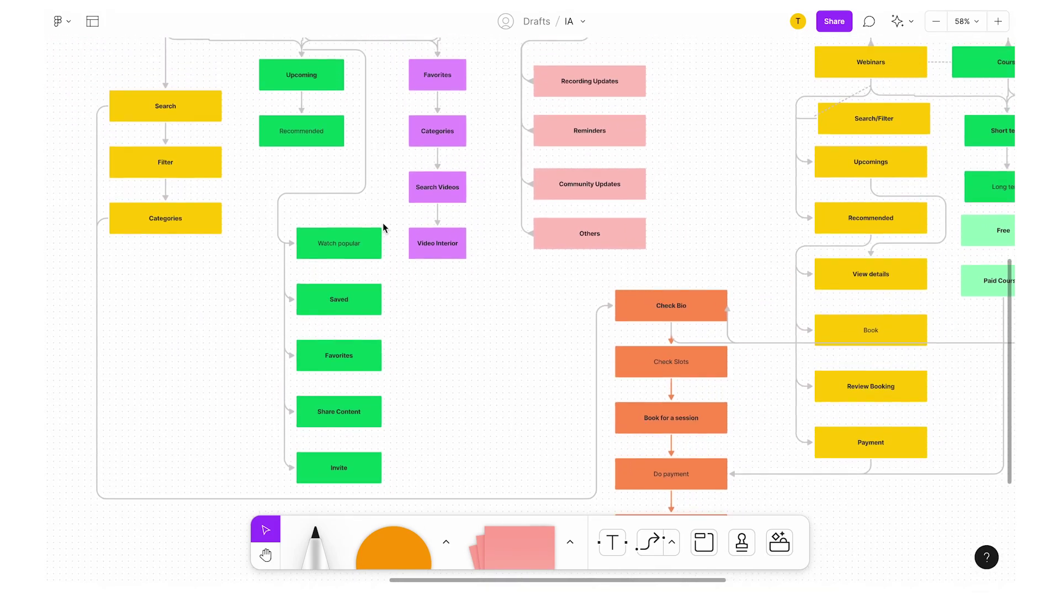
scroll(682, 321, right, 1)
scroll(683, 319, right, 2)
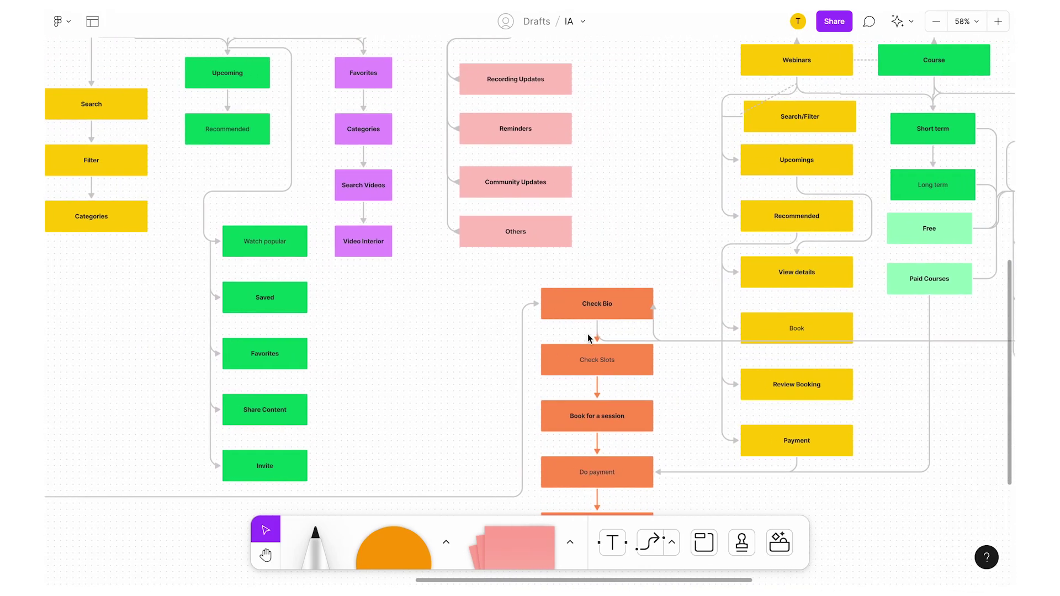
scroll(608, 340, down, 1)
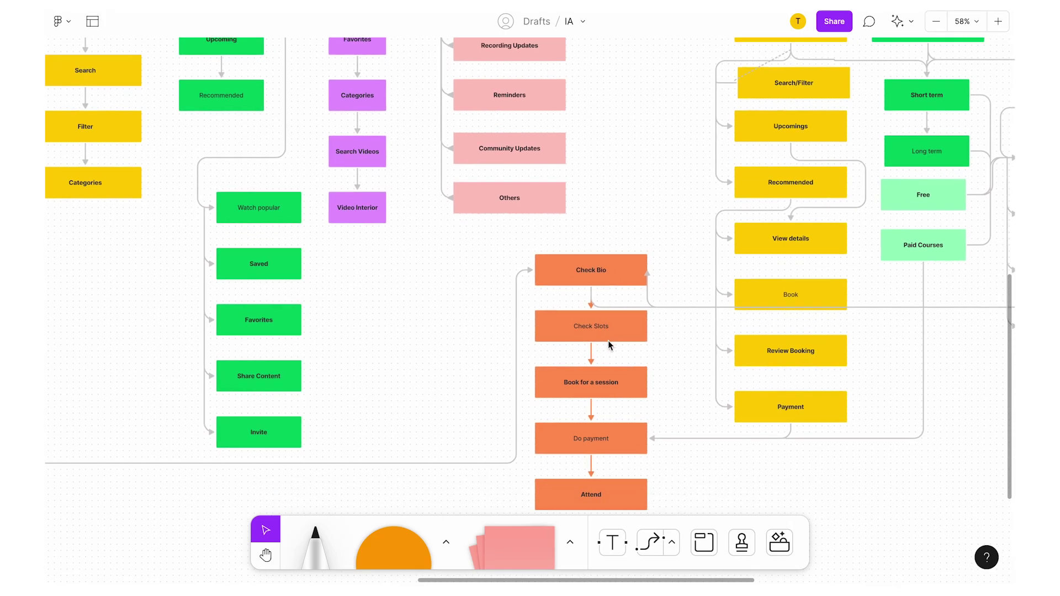
scroll(593, 430, down, 1)
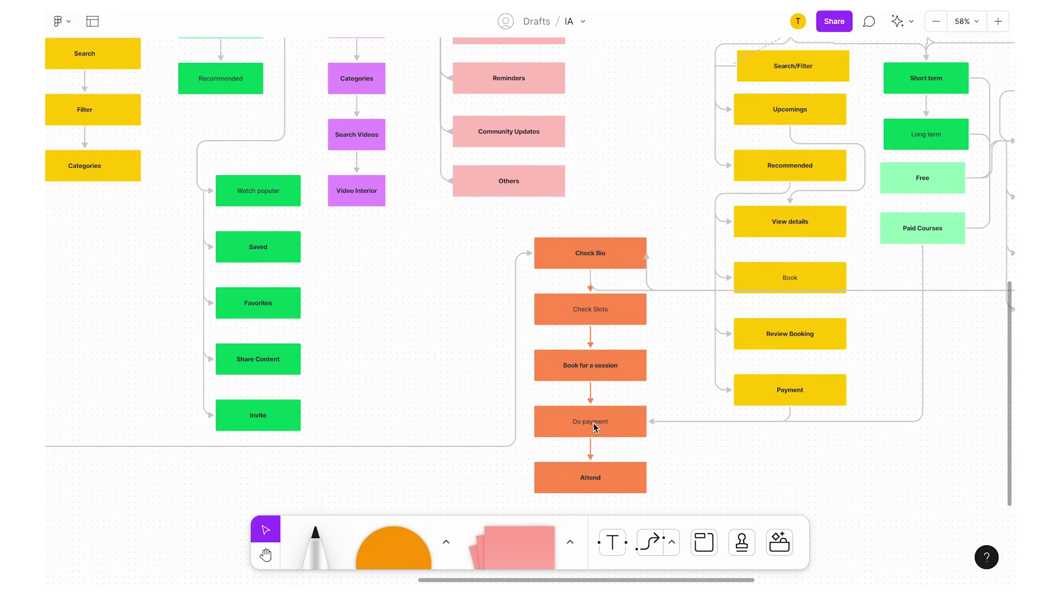
scroll(659, 439, down, 3)
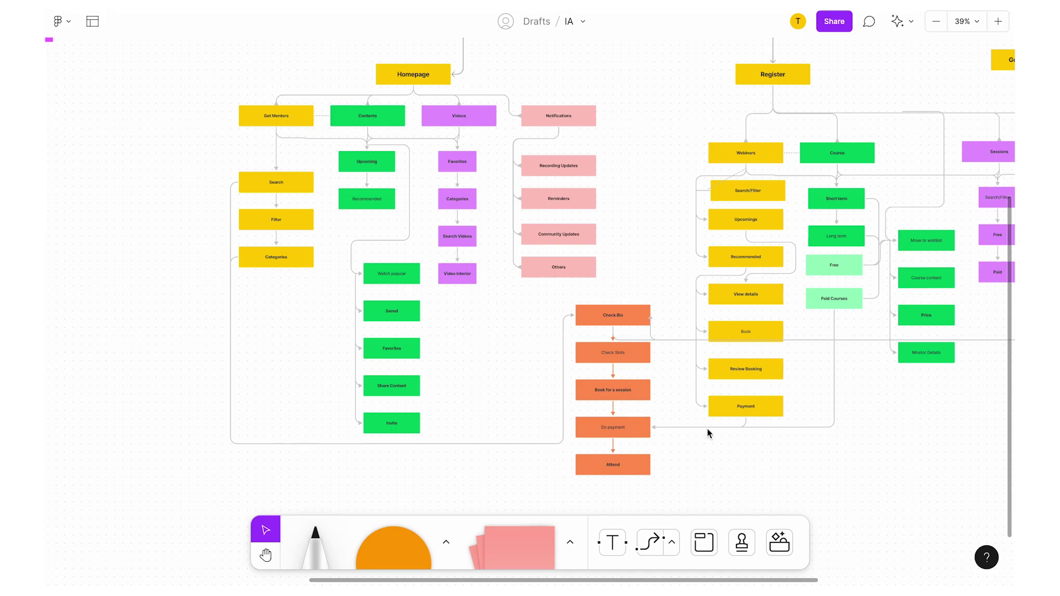
scroll(853, 398, right, 5)
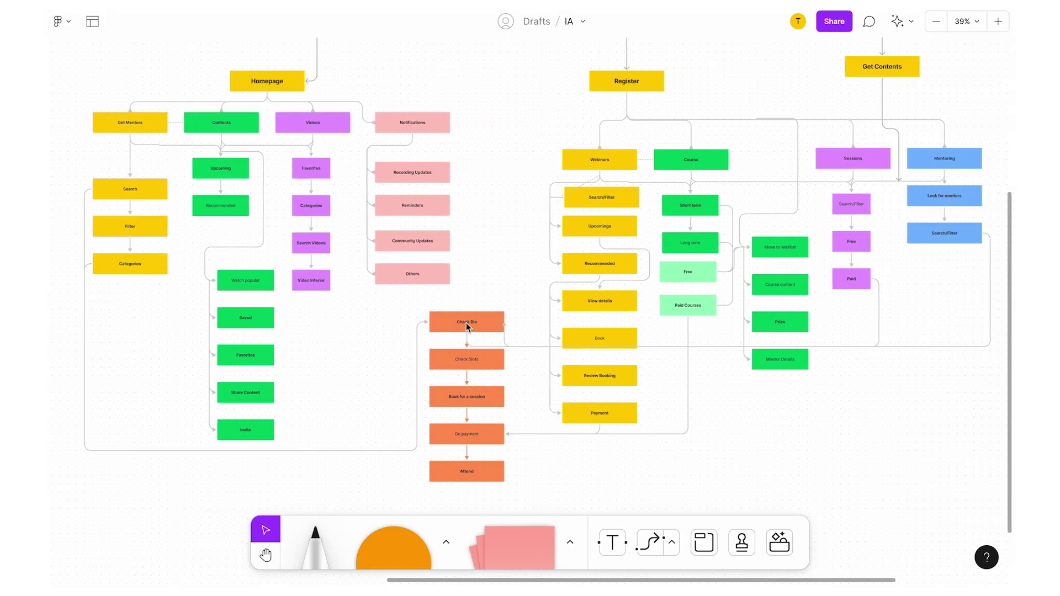
Examine the Videos and Notifications branches under Homepage, down to Video Interior and Others.
scroll(427, 305, up, 4)
scroll(289, 146, up, 5)
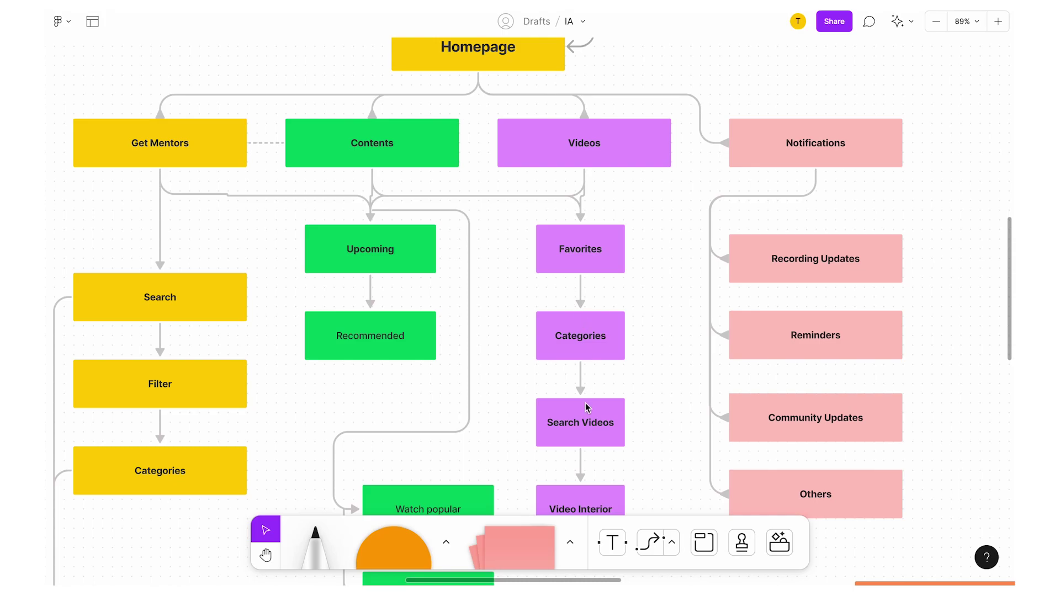
scroll(585, 403, down, 2)
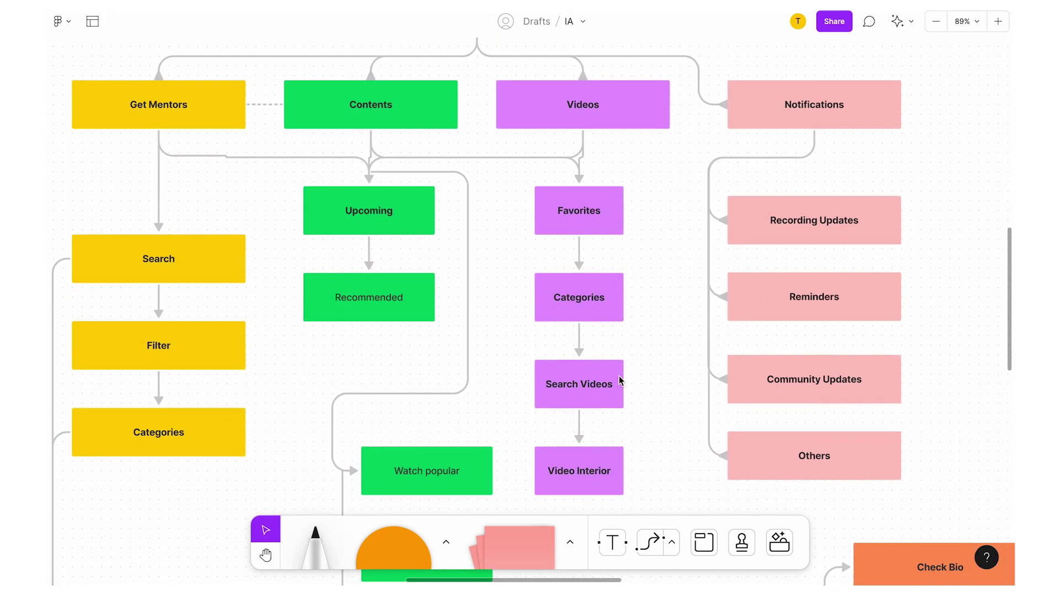
scroll(726, 233, right, 2)
scroll(727, 233, up, 1)
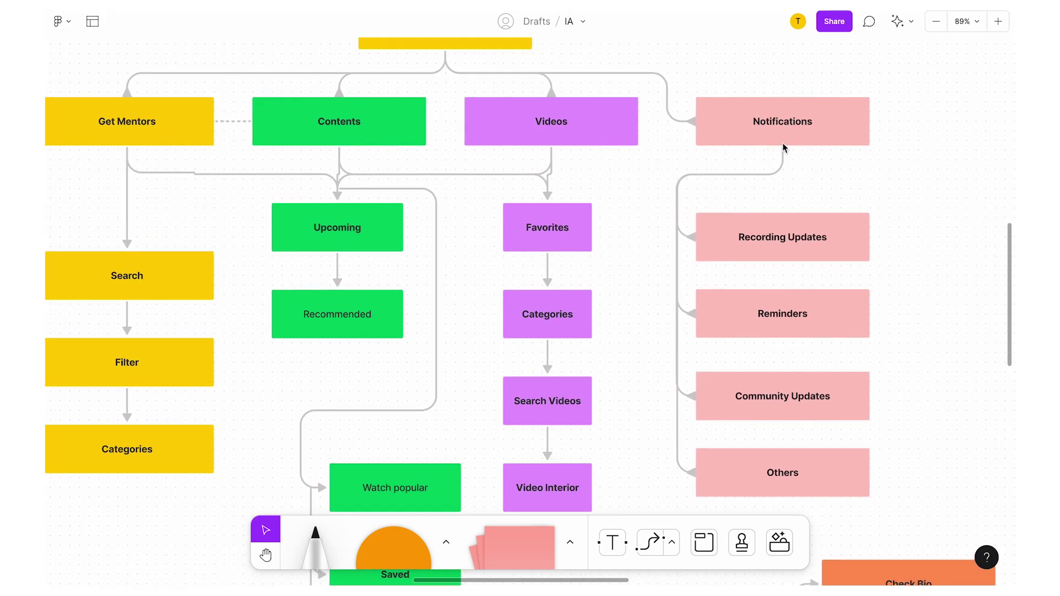
scroll(793, 238, down, 2)
scroll(794, 238, right, 1)
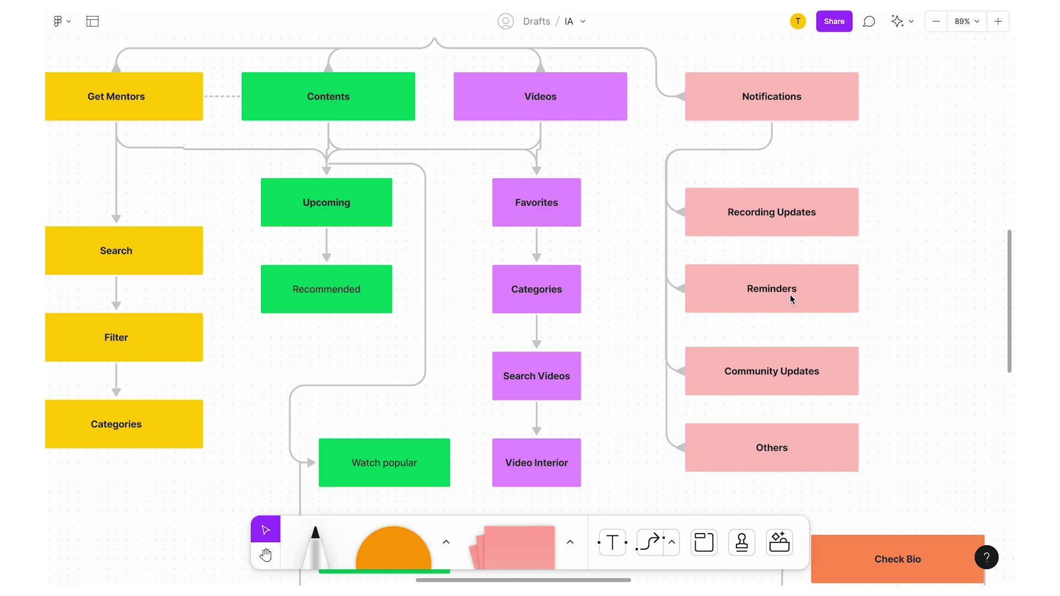
scroll(786, 306, down, 3)
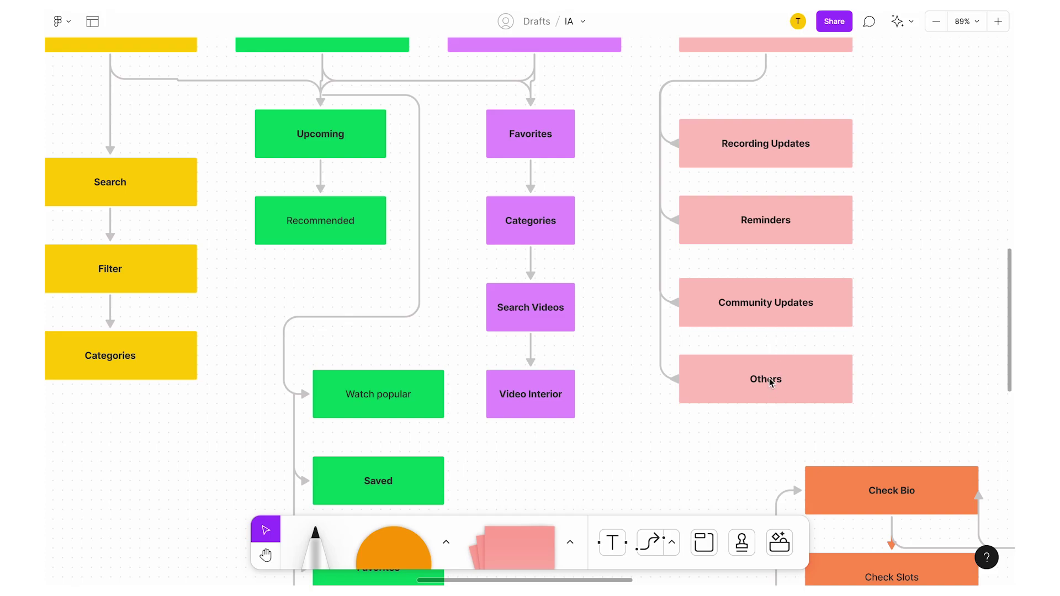
ctrl+scroll(771, 382, down, 3)
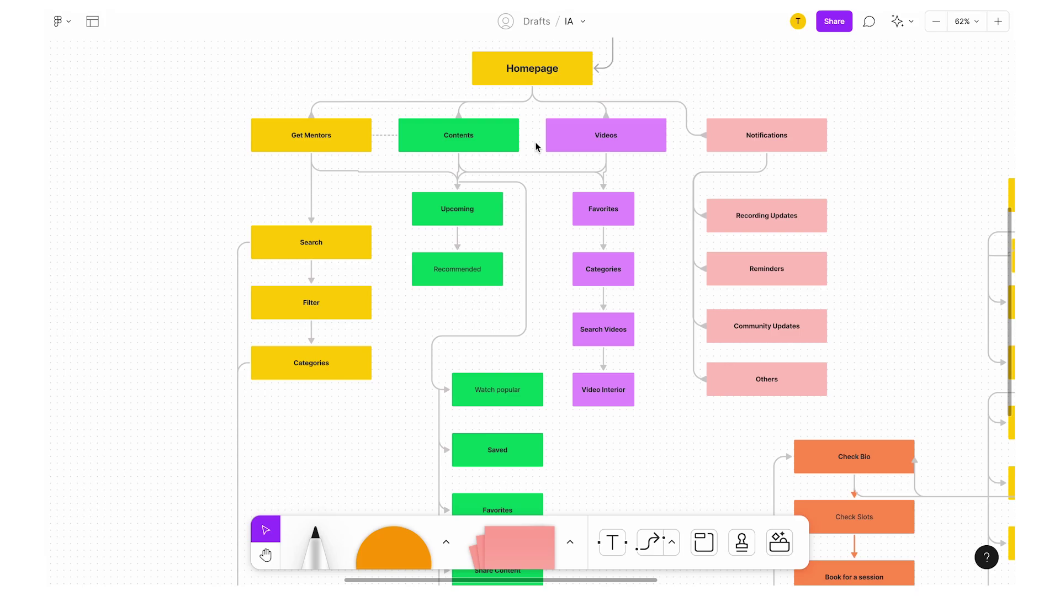
Review the whole Homepage branch again, looking closely at the Favorites, Categories and Search Videos items under Videos.
ctrl+scroll(535, 142, down, 3)
scroll(535, 141, up, 2)
scroll(535, 142, right, 1)
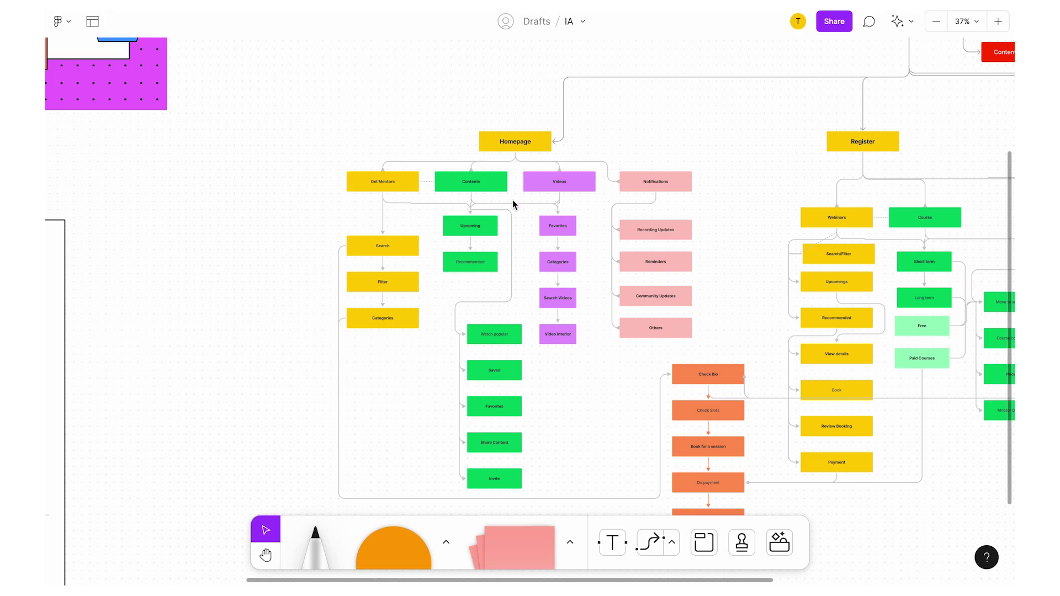
ctrl+scroll(521, 367, up, 2)
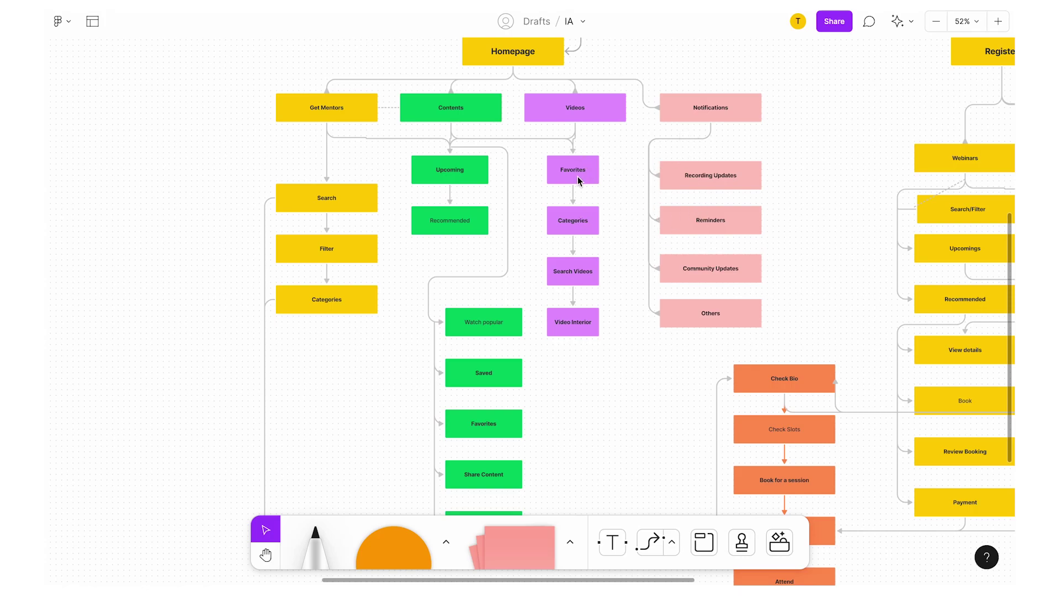
scroll(577, 176, up, 5)
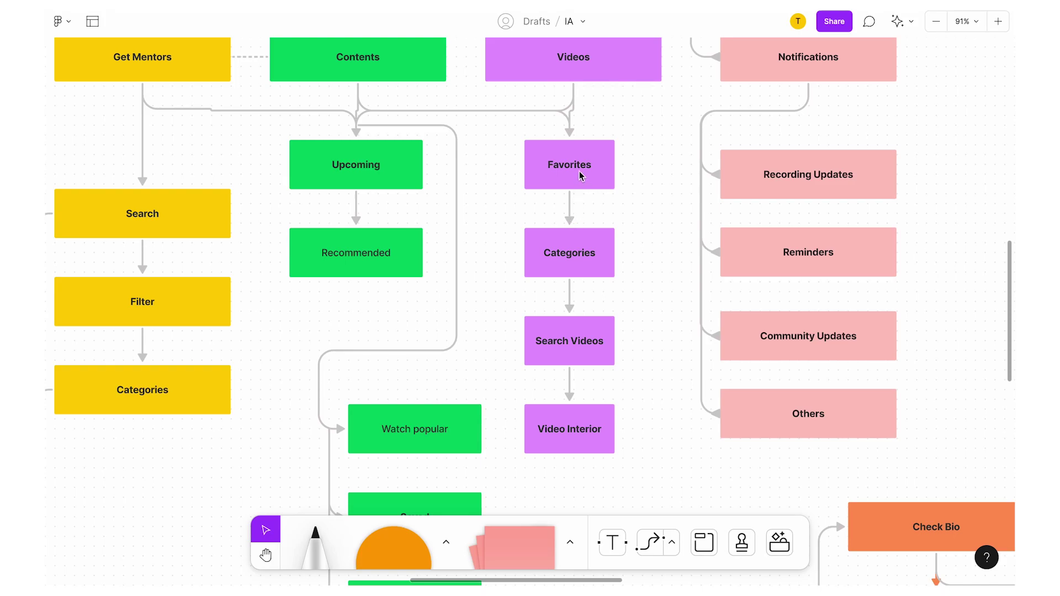
scroll(592, 248, right, 2)
scroll(593, 249, up, 1)
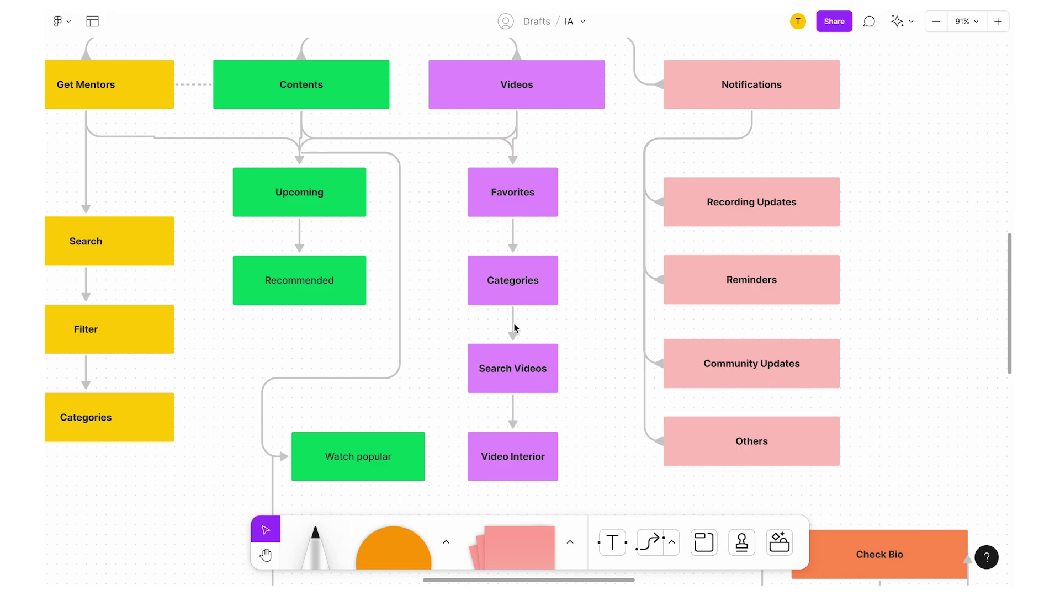
scroll(514, 334, down, 5)
scroll(513, 337, down, 3)
scroll(513, 337, right, 3)
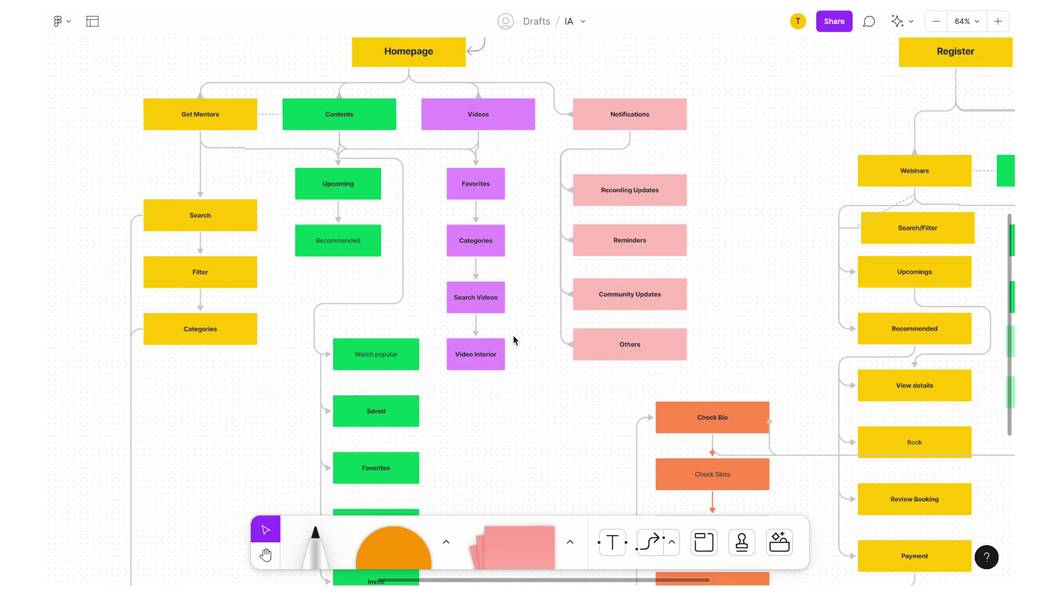
Look across the sitemap from Homepage to Profile, and examine the Webinars, Course, Sessions and Mentoring items under Register.
scroll(512, 336, down, 2)
scroll(446, 223, right, 5)
scroll(446, 223, up, 1)
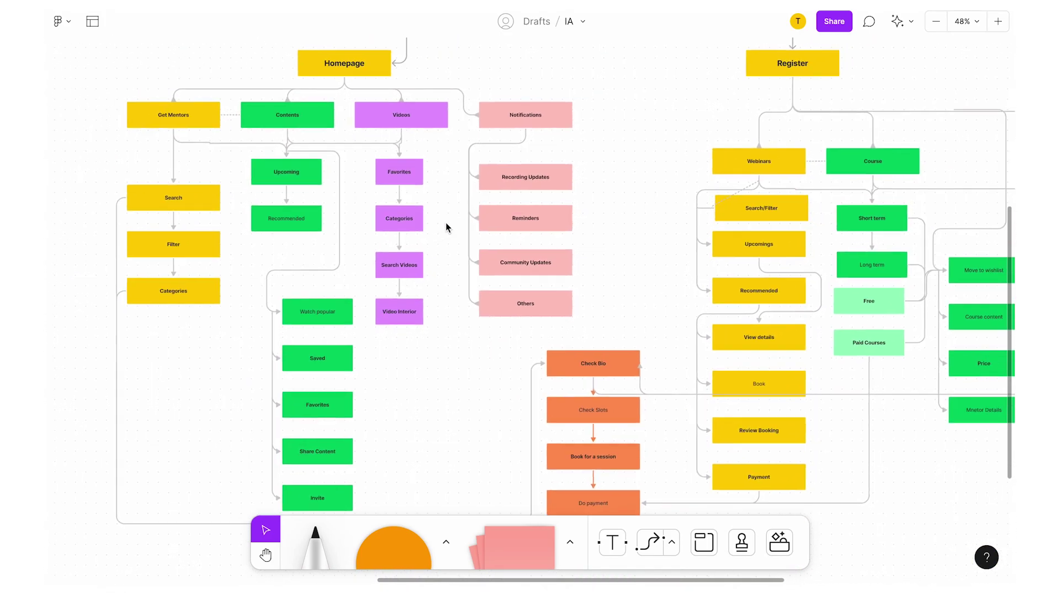
scroll(446, 223, right, 3)
scroll(445, 223, up, 3)
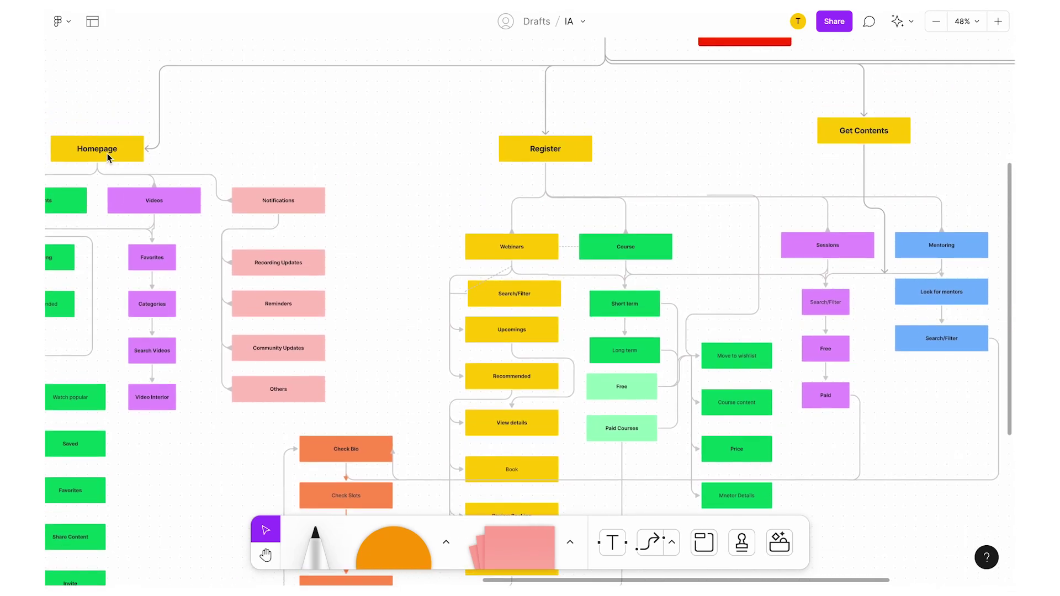
scroll(555, 141, down, 3)
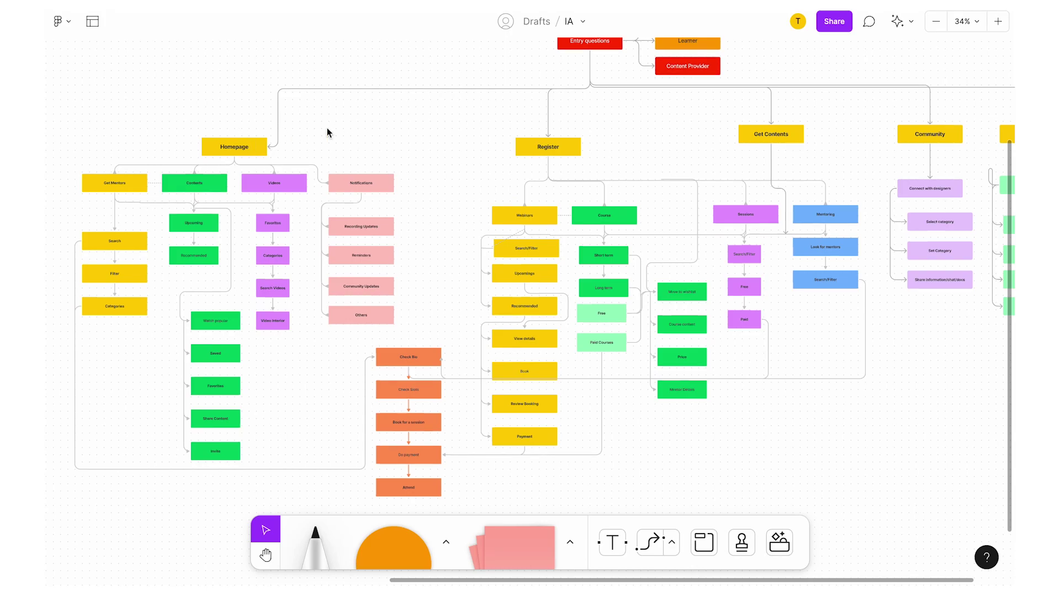
scroll(558, 149, right, 2)
scroll(558, 149, up, 1)
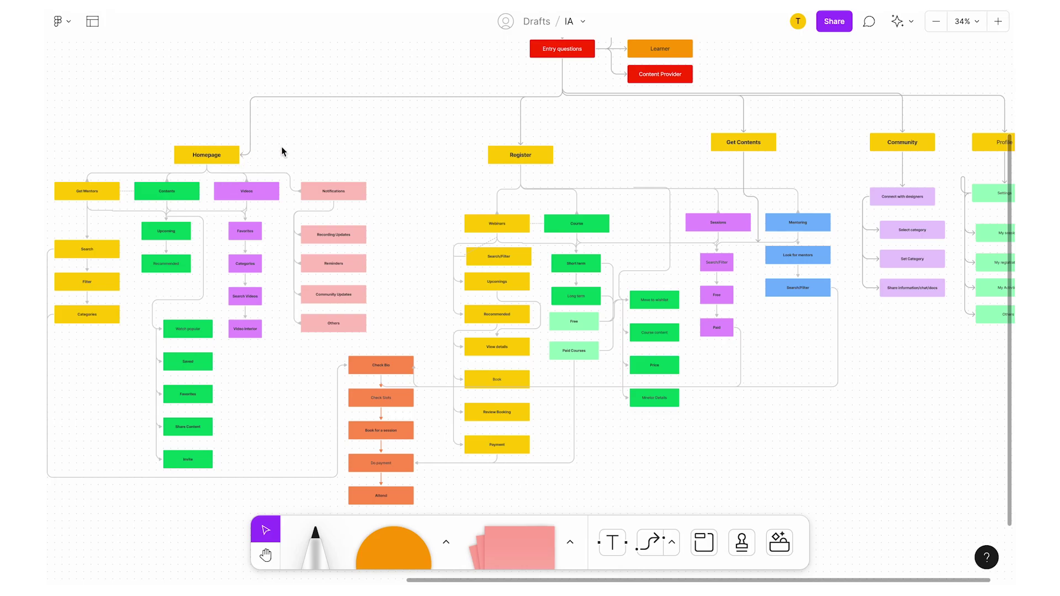
scroll(459, 148, right, 2)
scroll(458, 148, up, 1)
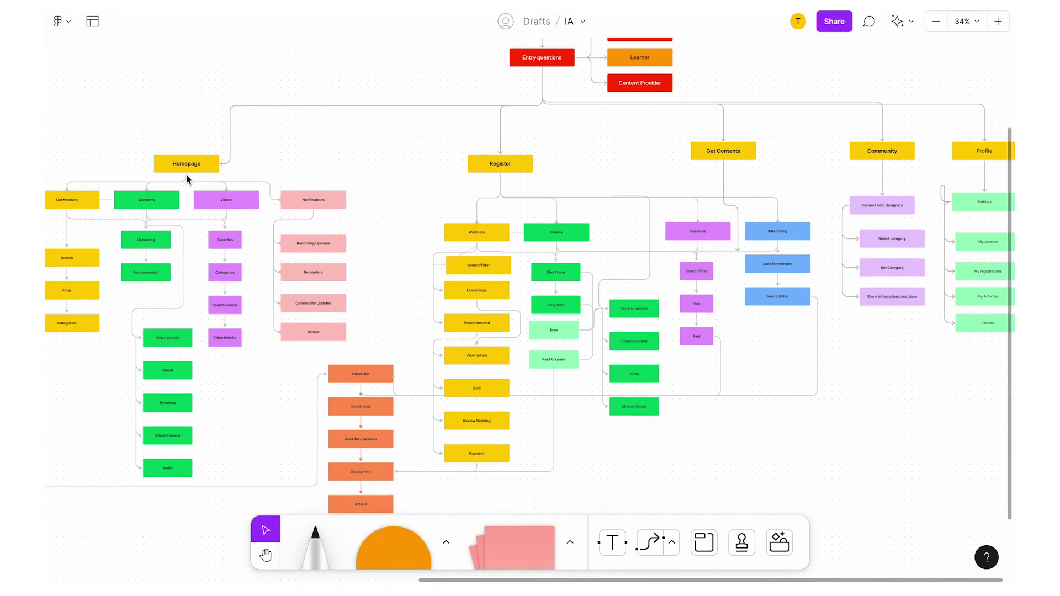
scroll(499, 171, right, 5)
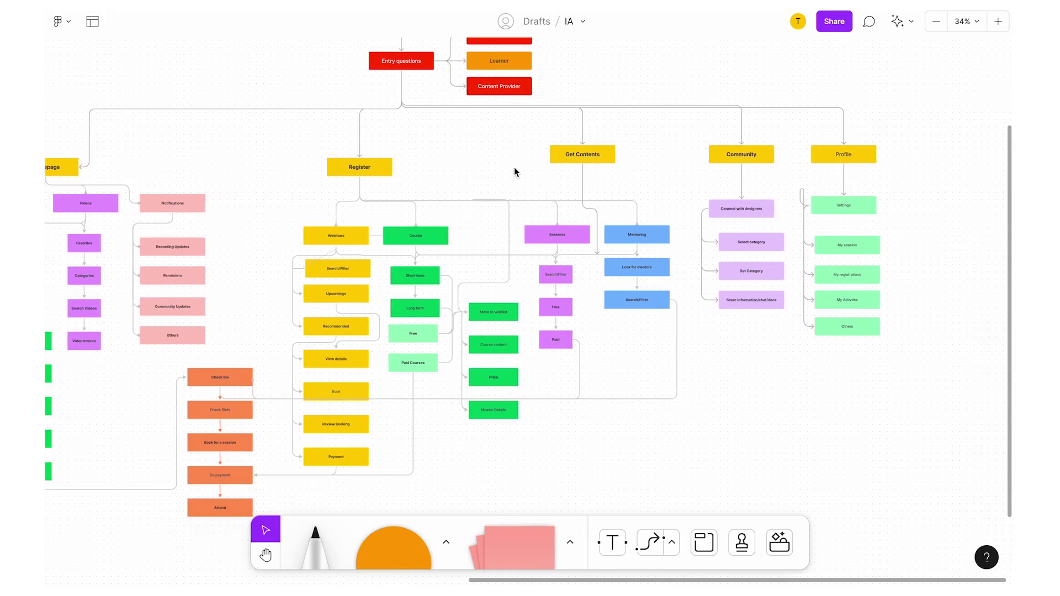
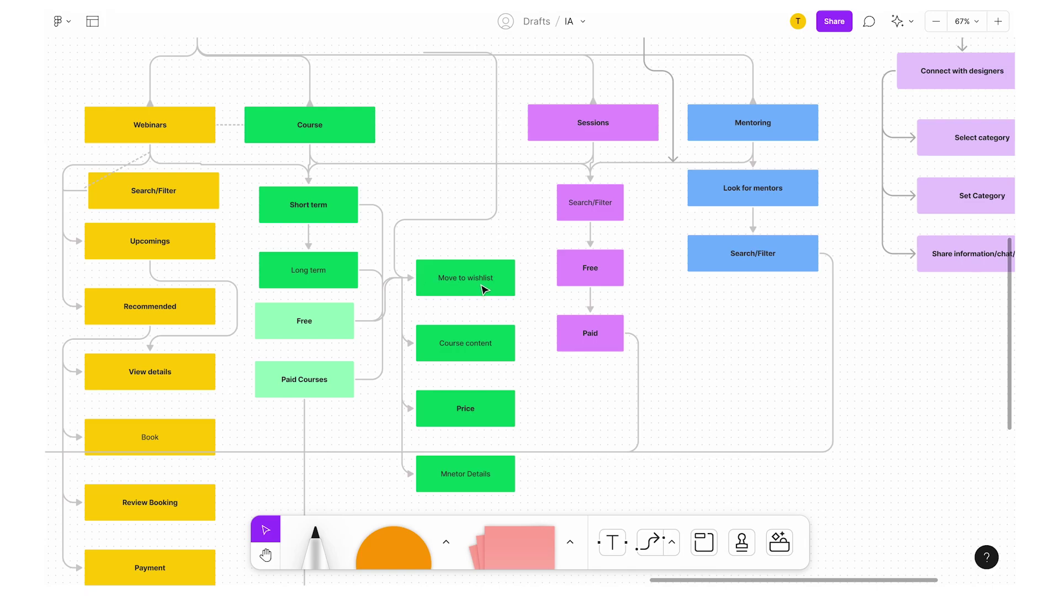
scroll(480, 303, down, 1)
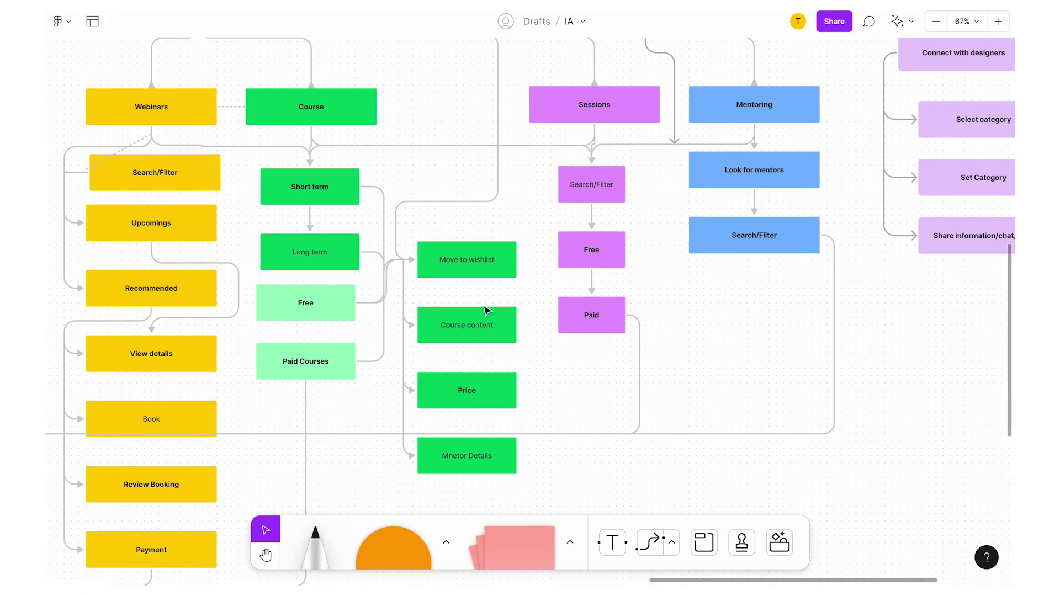
Examine the Sessions and Mentoring items, followed by the Community branch from Connect with designers down to Share information/chat/docs.
scroll(532, 350, right, 5)
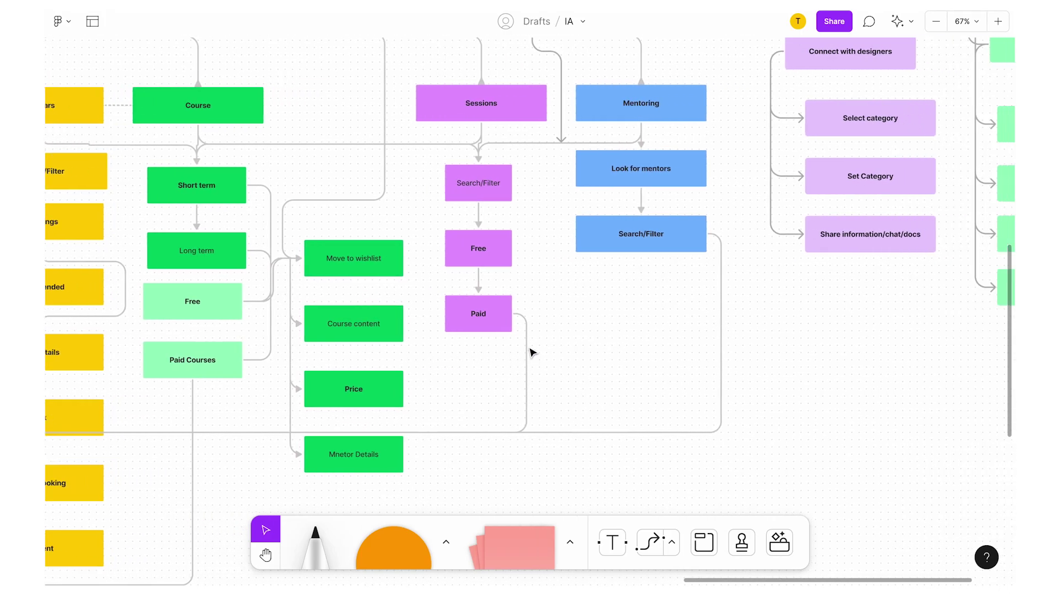
scroll(557, 258, up, 3)
scroll(557, 258, up, 1)
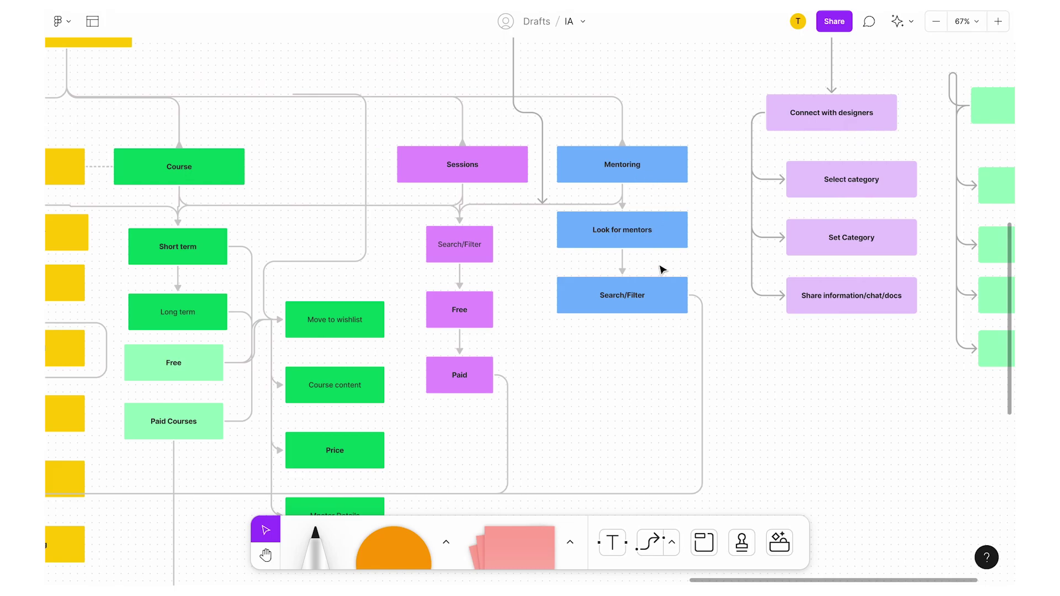
scroll(662, 269, right, 3)
scroll(662, 269, down, 3)
scroll(663, 269, up, 1)
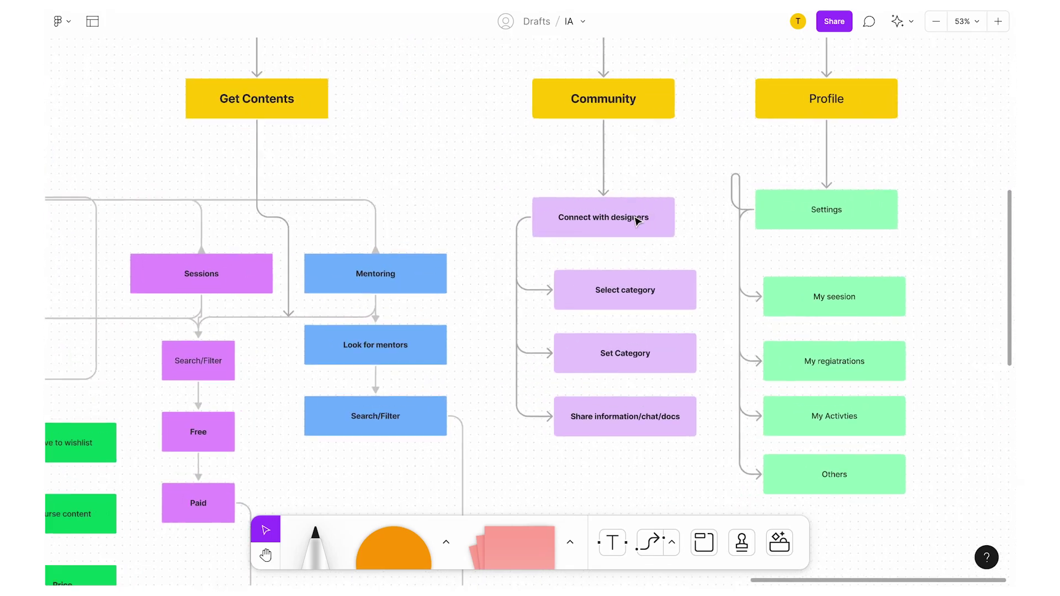
scroll(636, 221, up, 2)
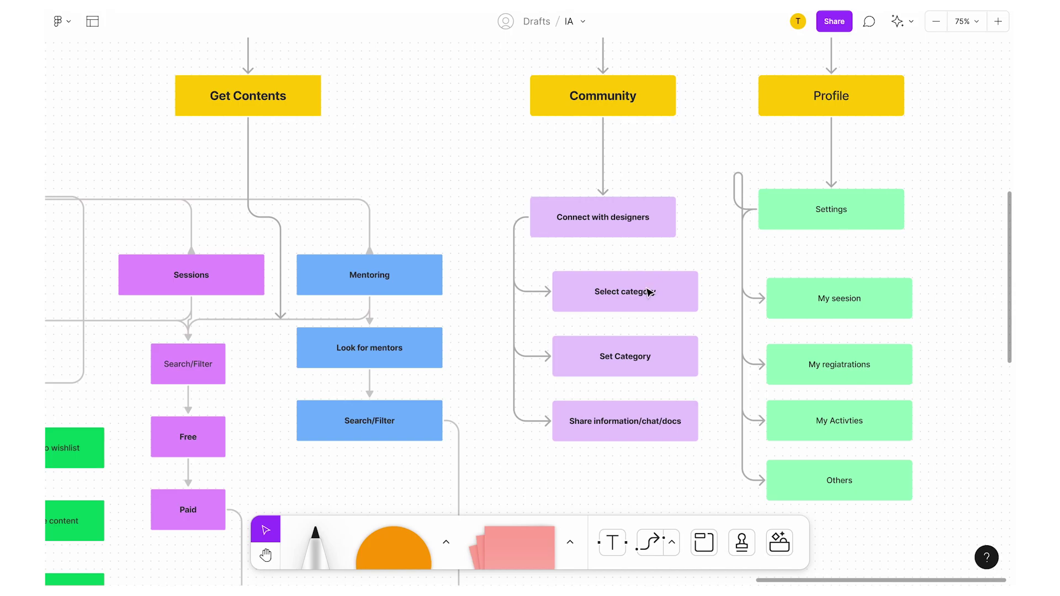
scroll(650, 292, down, 1)
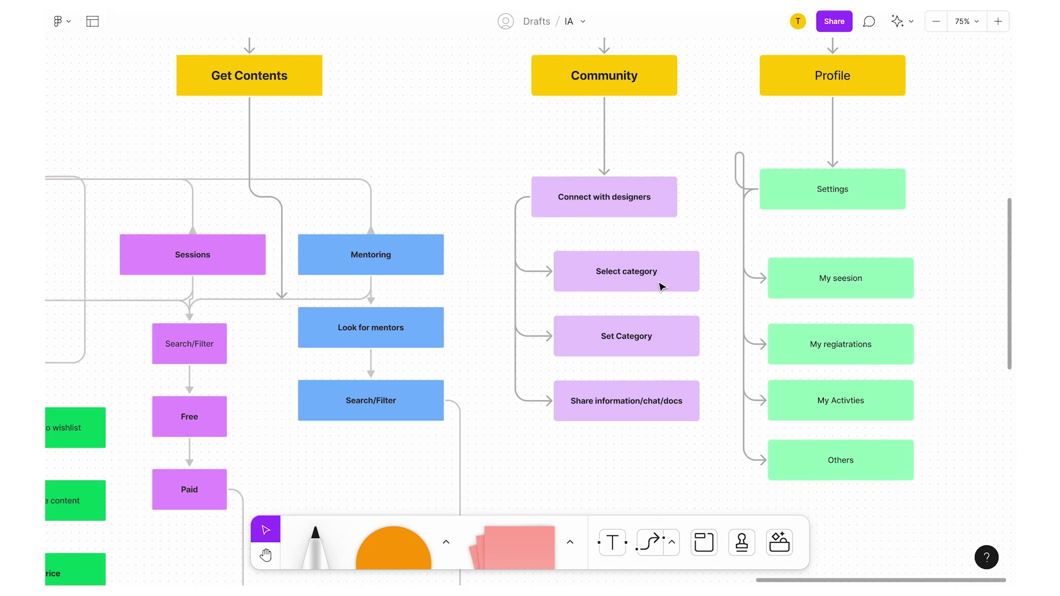
scroll(661, 287, down, 3)
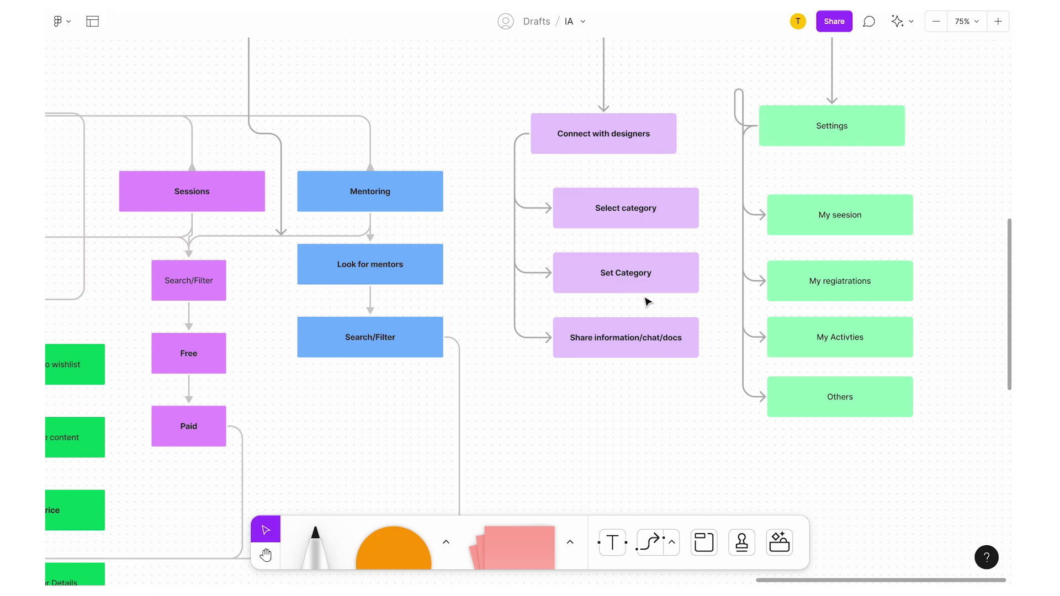
scroll(648, 303, down, 1)
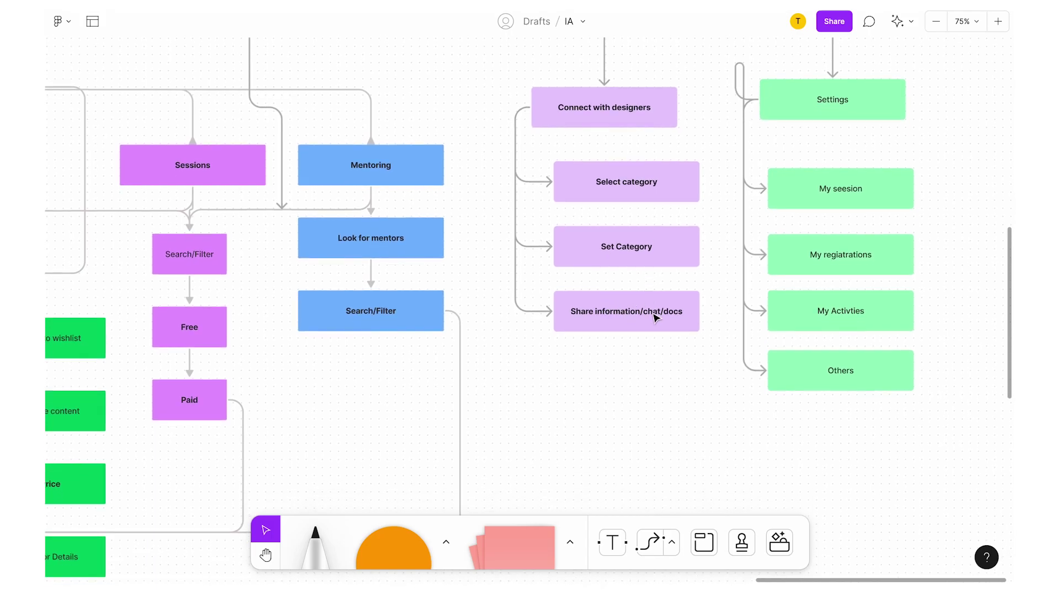
ctrl+scroll(655, 317, down, 3)
scroll(656, 317, up, 3)
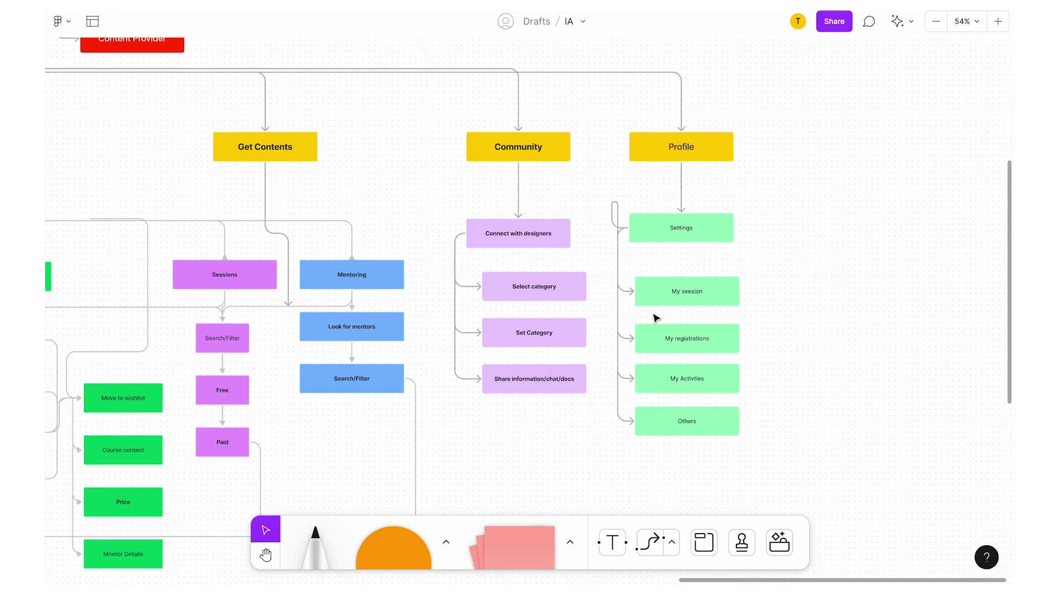
Correct the spelling of the first item below Settings in the Profile branch to "My session".
ctrl+scroll(555, 331, up, 1)
scroll(554, 331, right, 2)
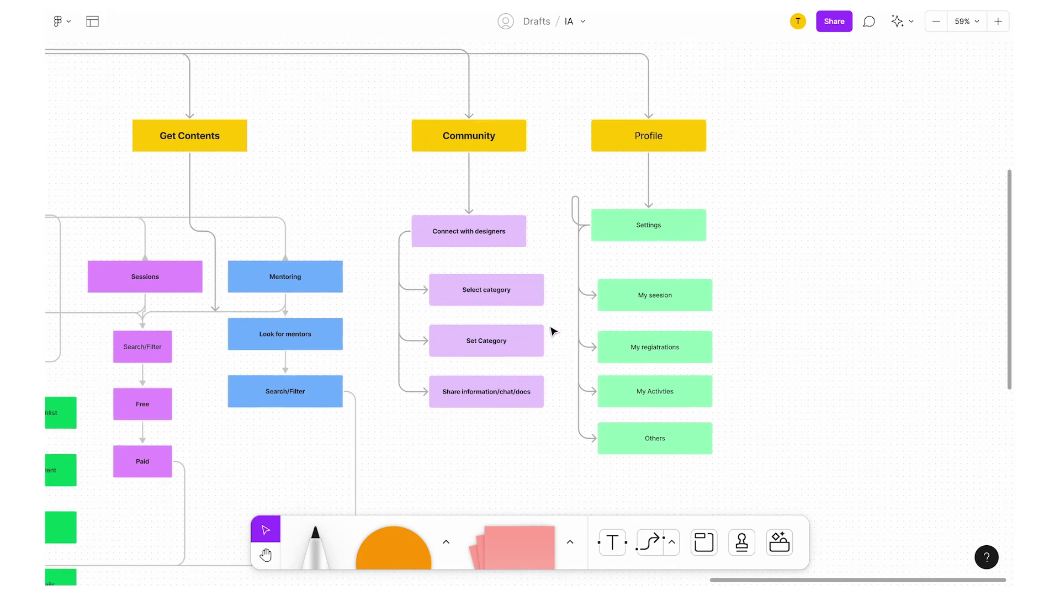
ctrl+scroll(612, 221, up, 3)
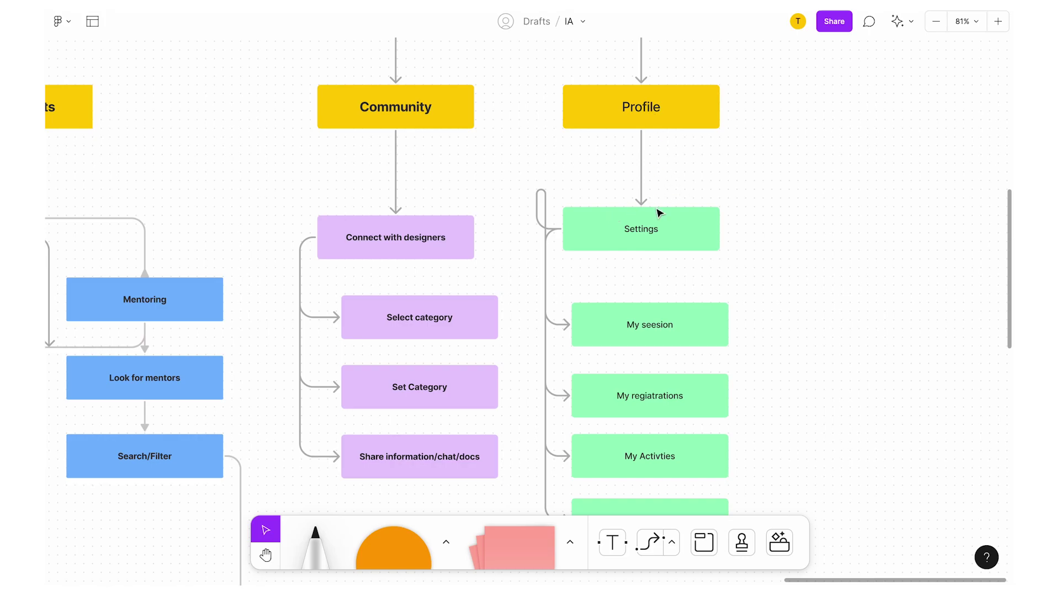
scroll(657, 211, down, 2)
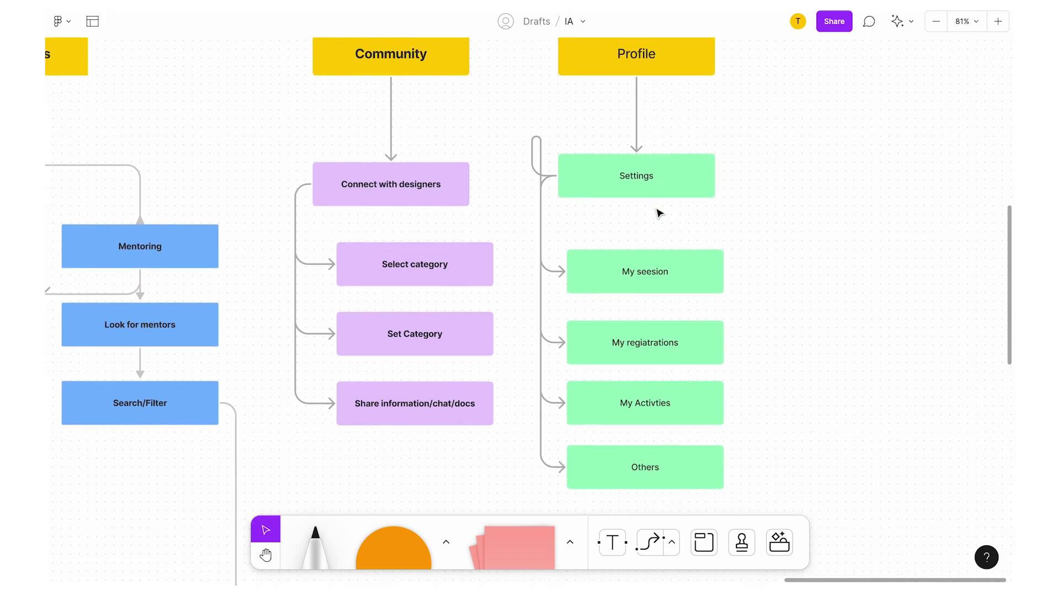
double_click(650, 268)
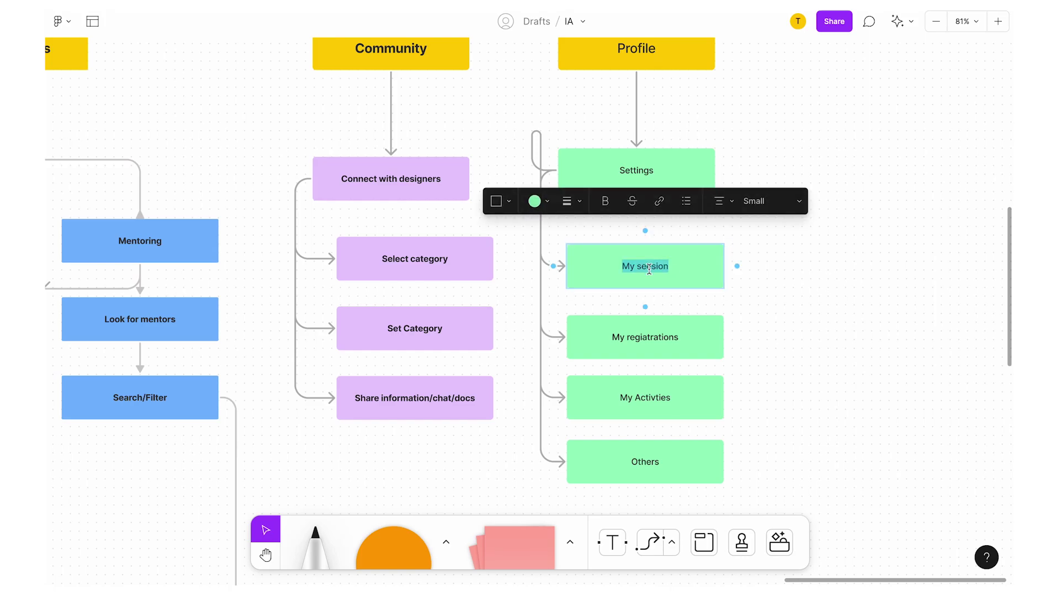
click(649, 268)
key(BackSpace)
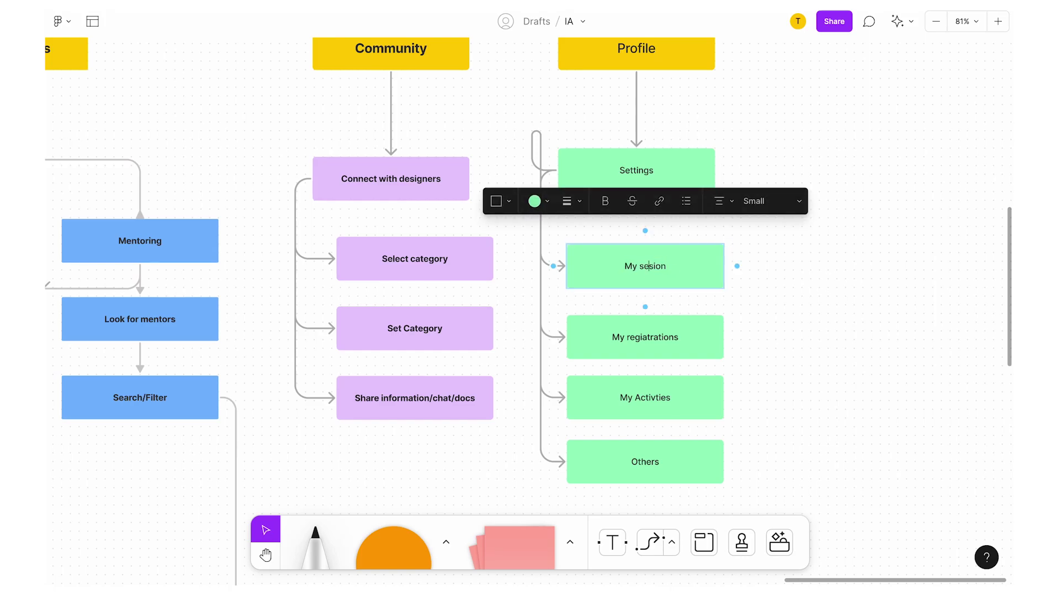
text(s)
key(Escape)
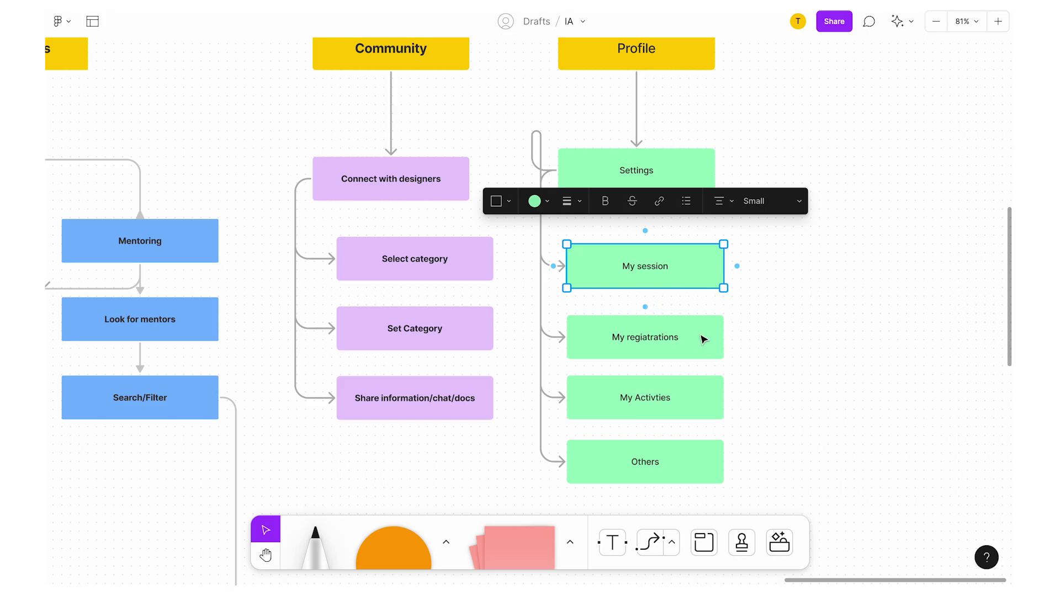
Correct the spelling of the registrations item in the Profile branch to "My registrations".
click(657, 341)
double_click(655, 340)
click(644, 336)
key(BackSpace)
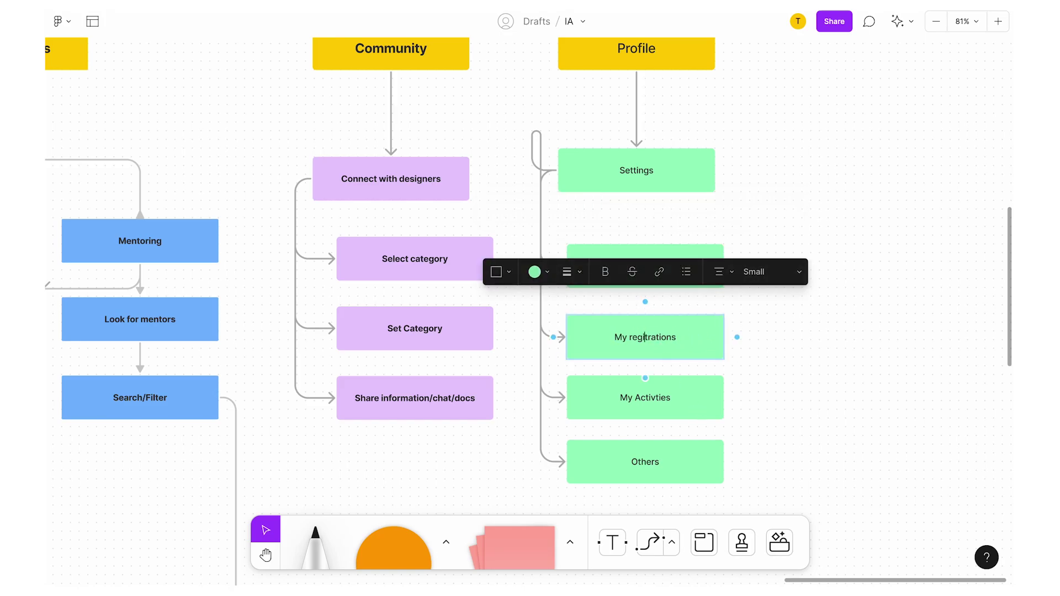
text(s)
click(736, 392)
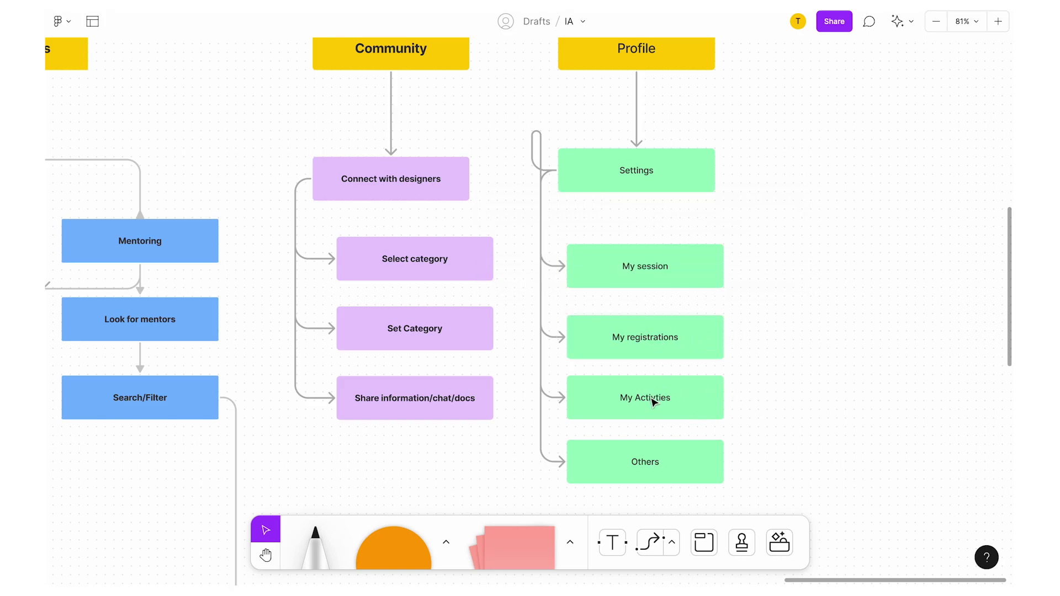
Correct the spelling of the activities item in the Profile branch to "My Activities".
double_click(659, 397)
click(660, 398)
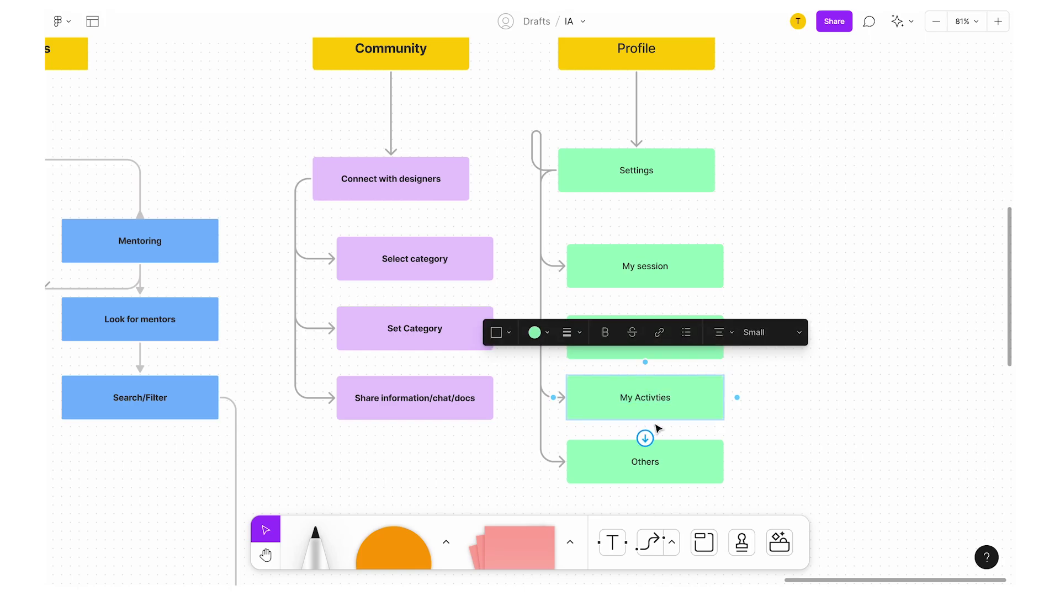
text(i)
click(664, 474)
click(737, 462)
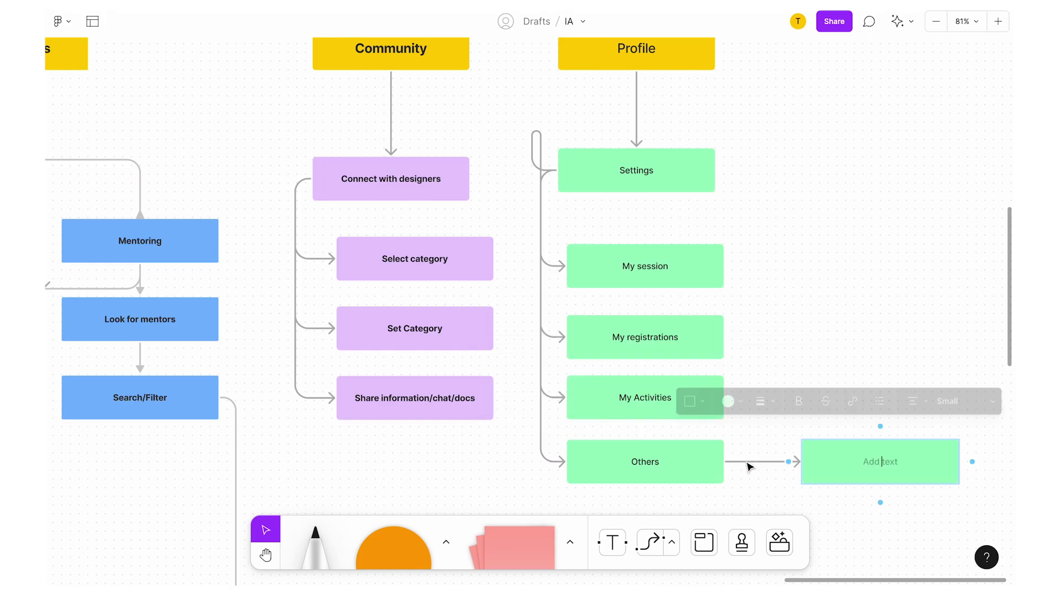
click(858, 443)
key(Delete)
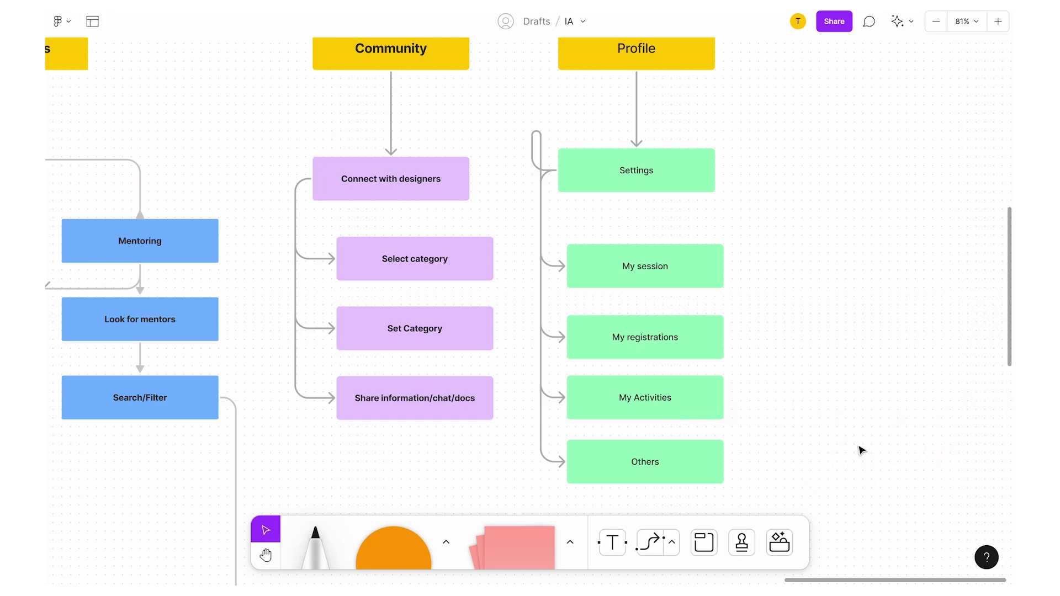
Remove the stray loop from the connector between Settings and My session by straightening its upper segment.
scroll(674, 210, down, 3)
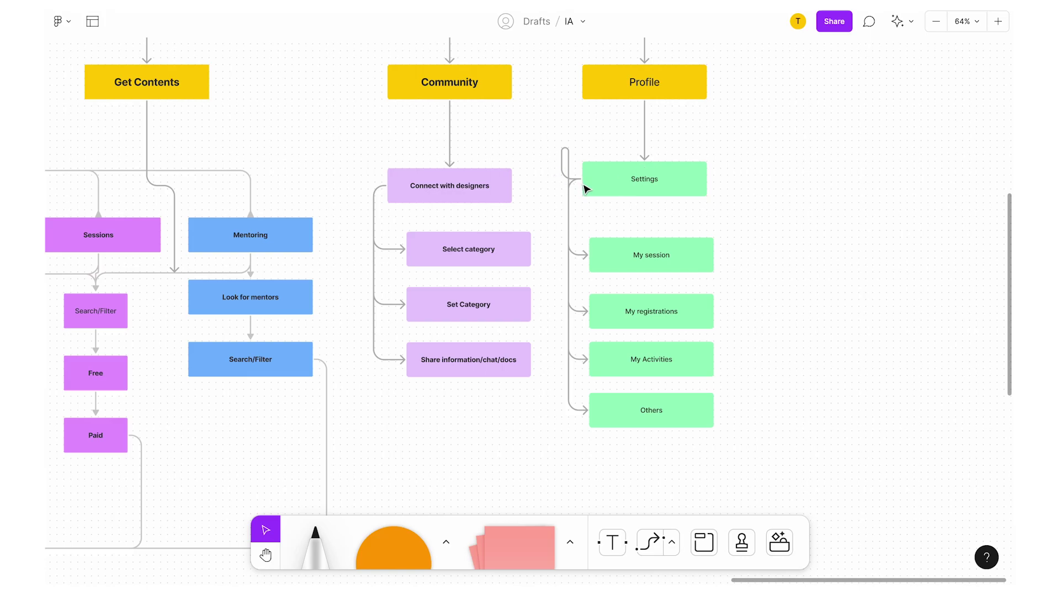
click(567, 161)
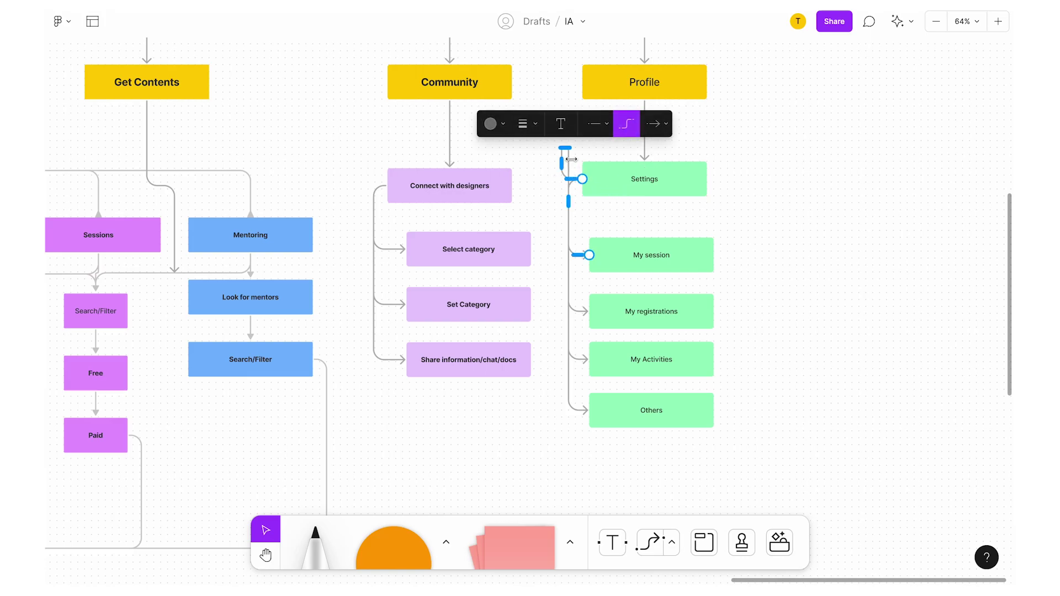
drag(567, 153, 577, 178)
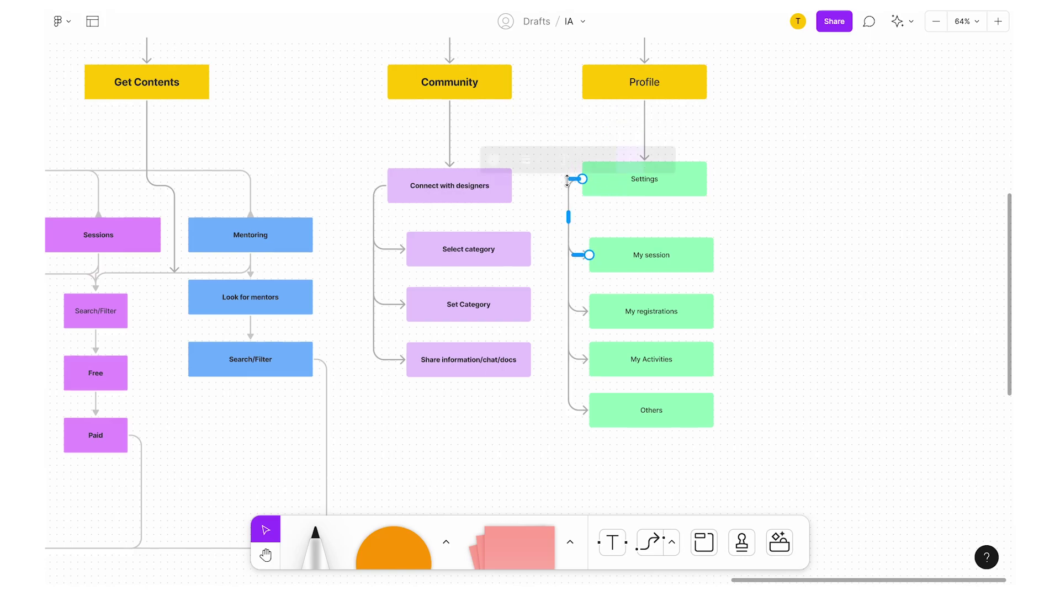
click(662, 218)
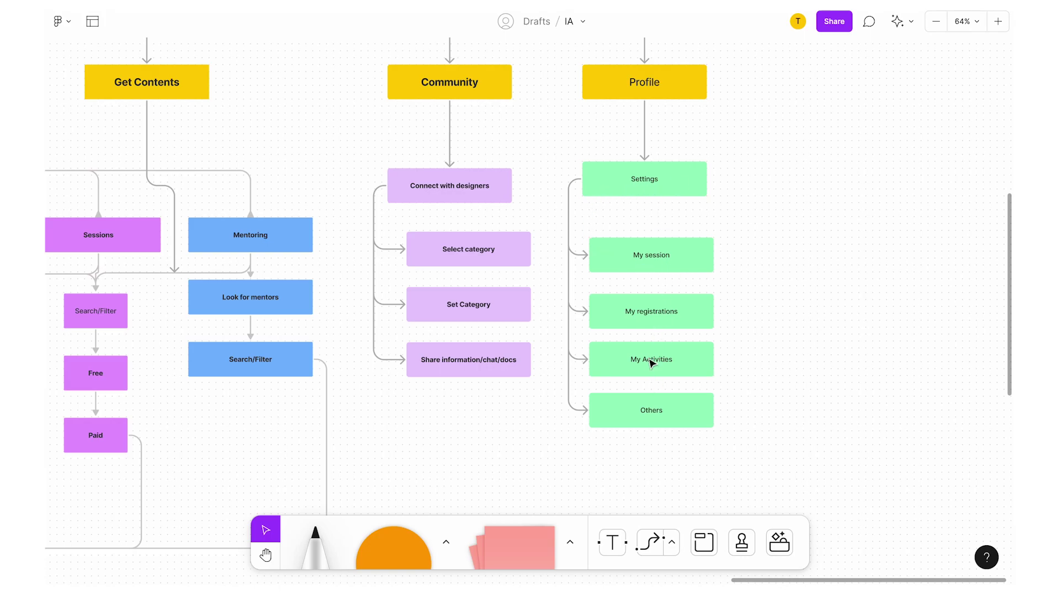
Review the complete sitemap, from the sign-in and entry questions down through the Homepage, Register, Get Contents, Community and Profile branches.
scroll(688, 193, down, 10)
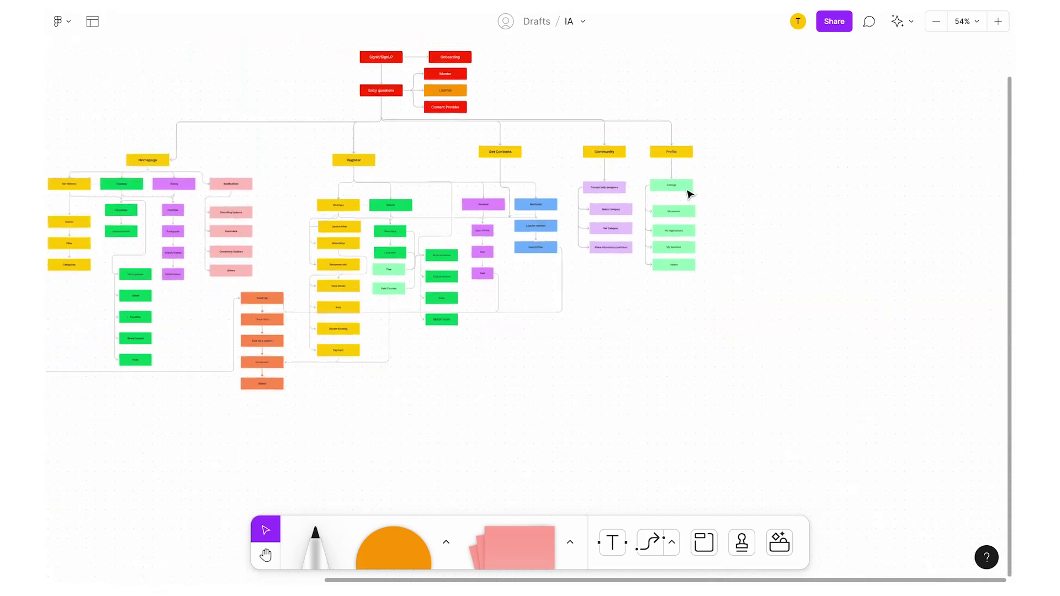
scroll(590, 236, up, 5)
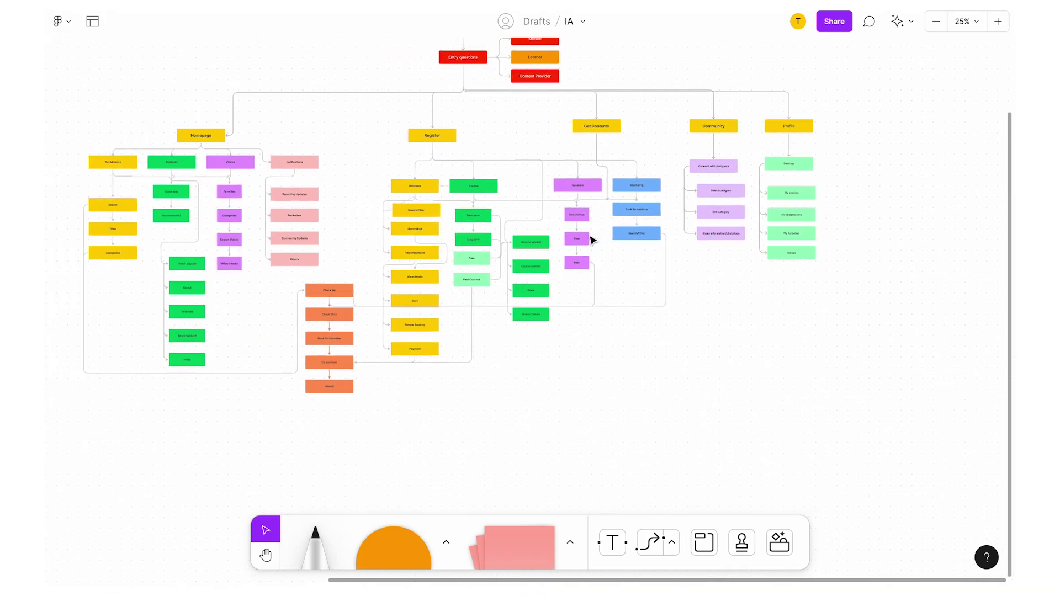
scroll(519, 248, left, 2)
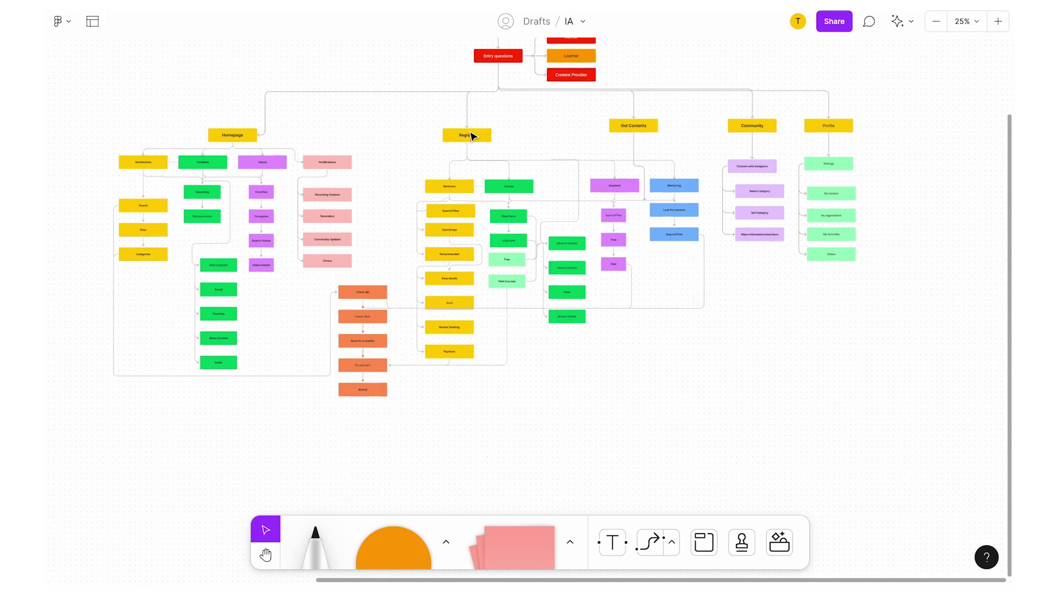
scroll(471, 136, up, 5)
scroll(470, 136, down, 3)
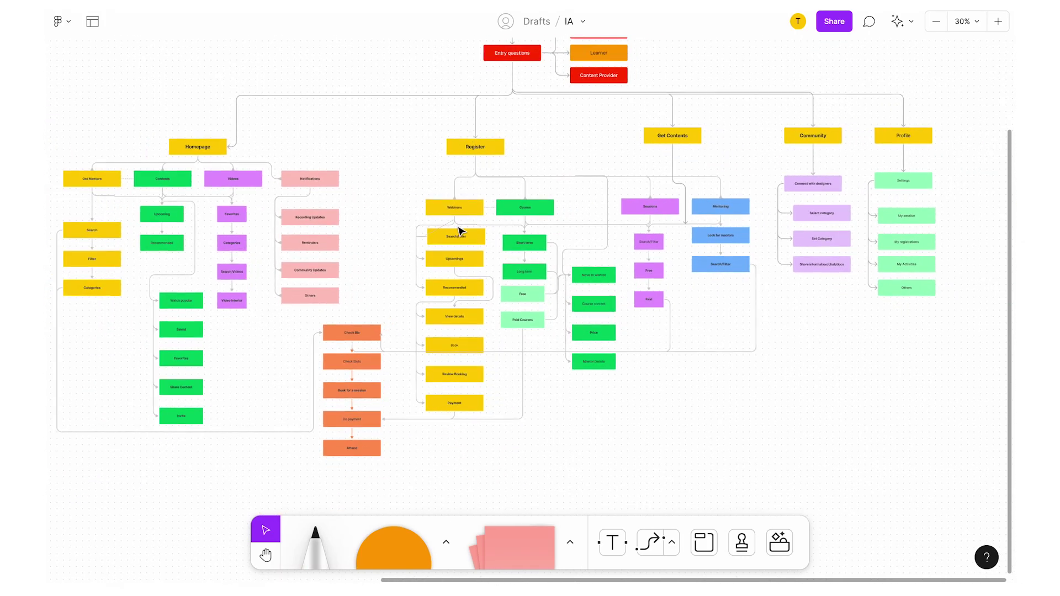
scroll(577, 123, up, 3)
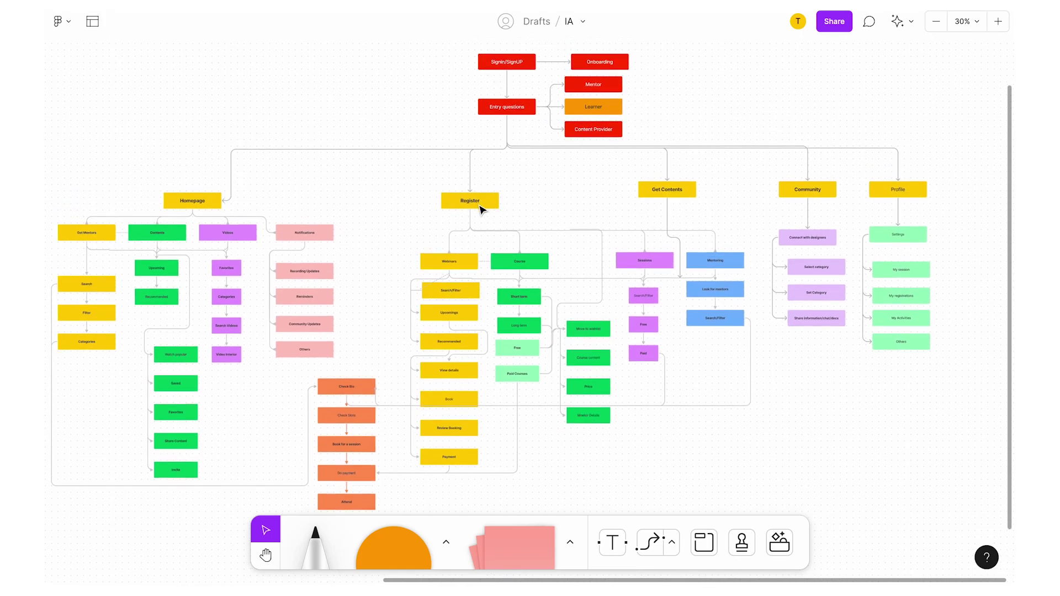